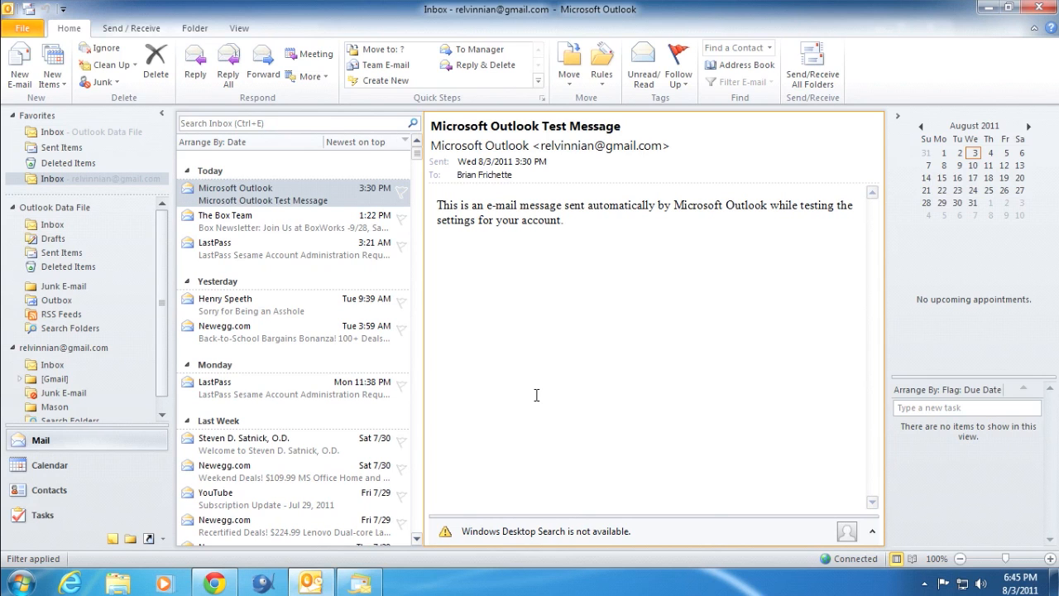
{"action": "left_click", "coordinate": [626, 315]}
{"action": "left_click_drag", "start_coordinate": [627, 315], "coordinate": [417, 146]}
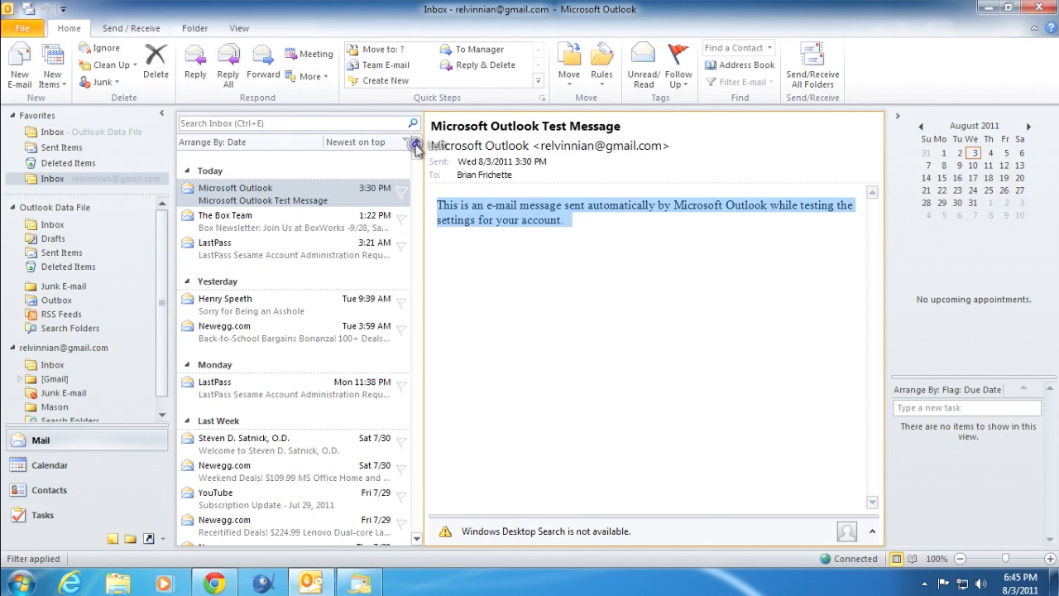
{"action": "left_click", "coordinate": [588, 236]}
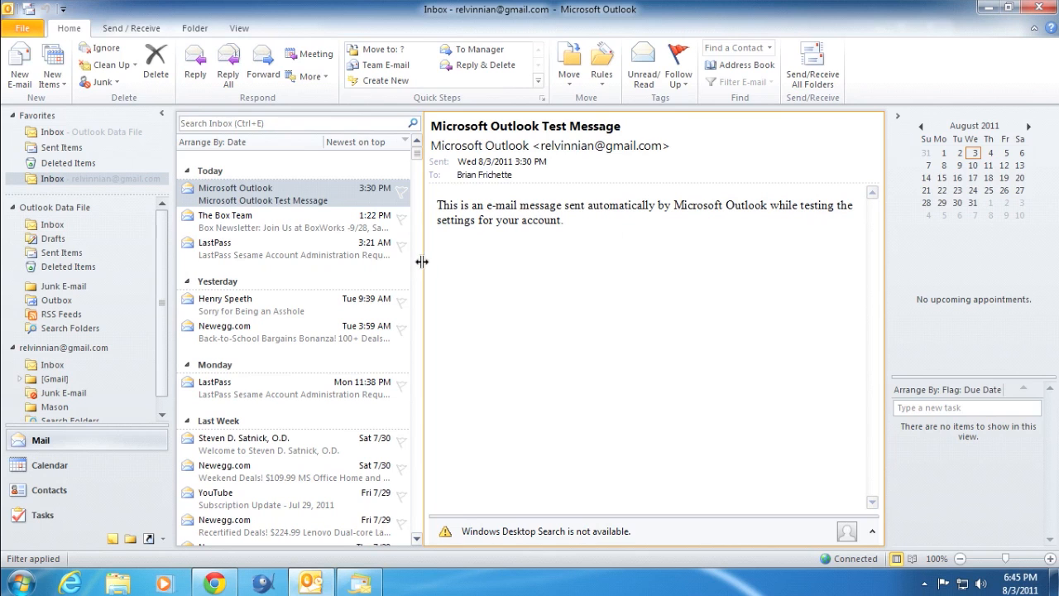
Widen the message list at the expense of the reading pane.
{"action": "left_click_drag", "start_coordinate": [424, 262], "coordinate": [471, 263]}
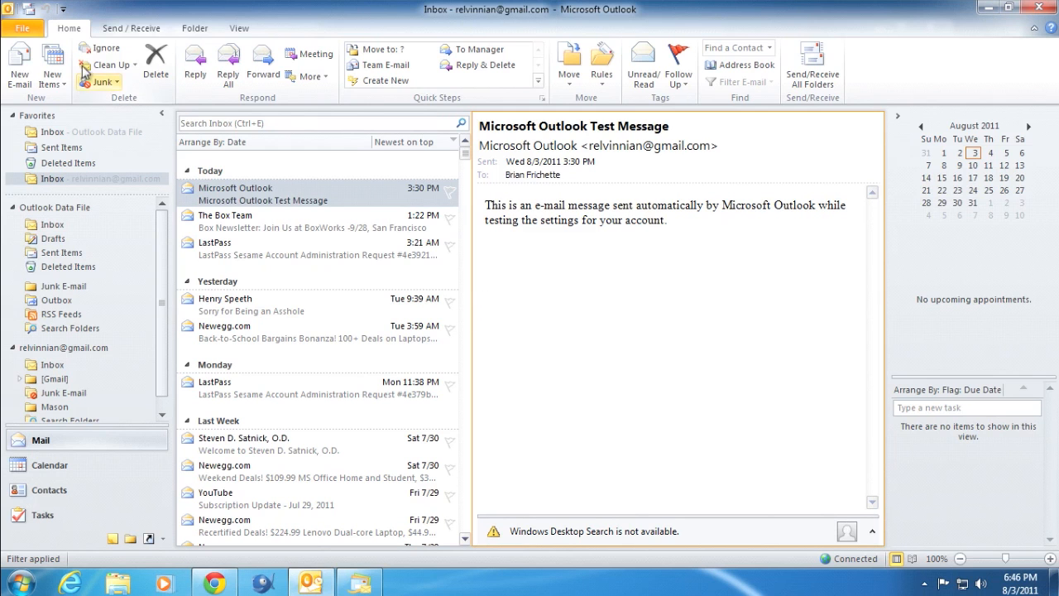
Create an empty e-mail signature named Claws in the mail options and save the settings.
{"action": "left_click", "coordinate": [31, 30]}
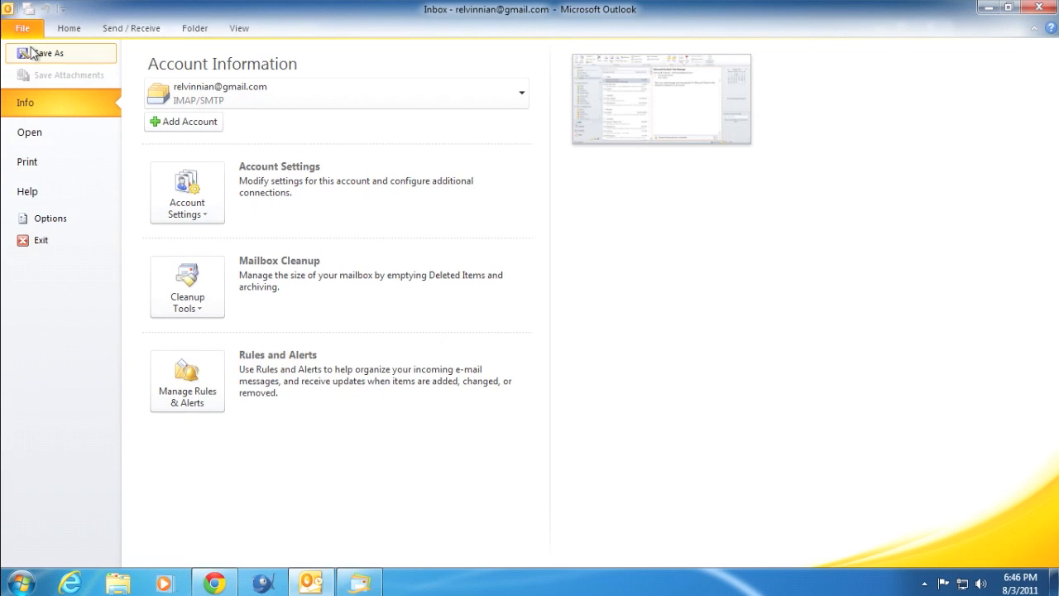
{"action": "left_click", "coordinate": [89, 221]}
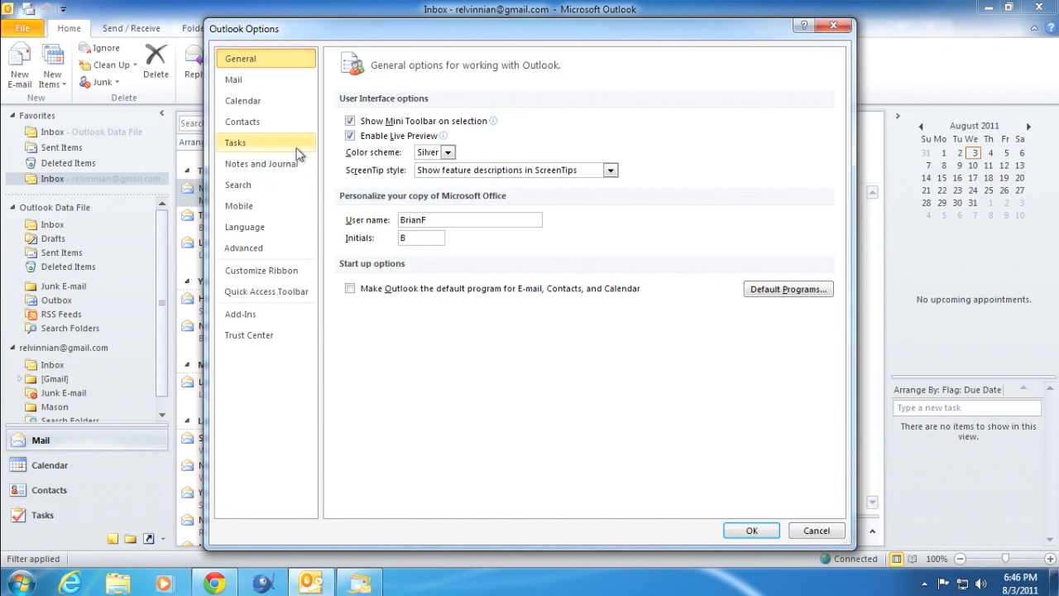
{"action": "left_click", "coordinate": [285, 88]}
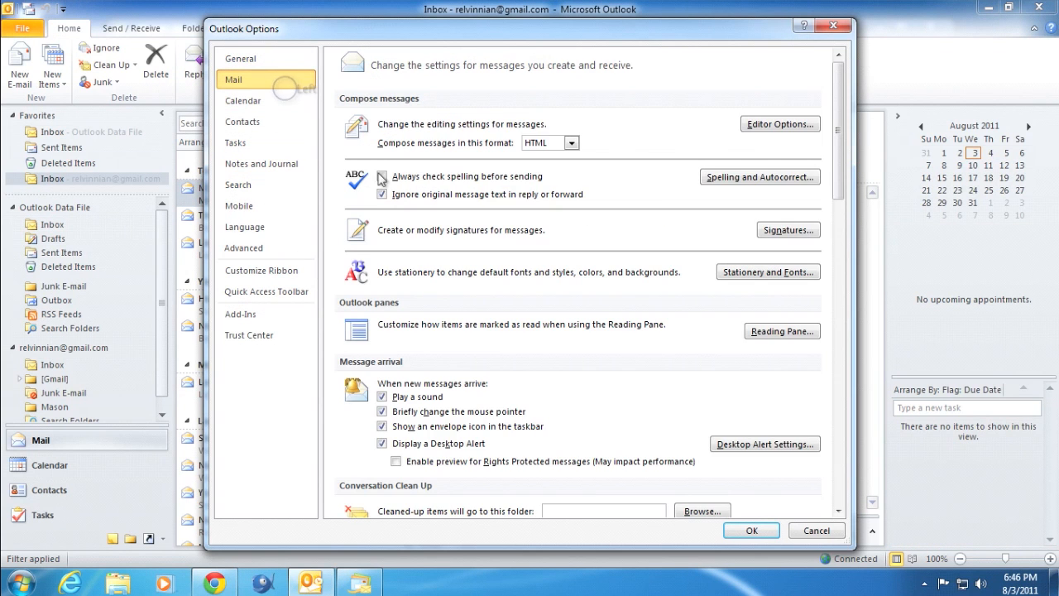
{"action": "left_click", "coordinate": [784, 232]}
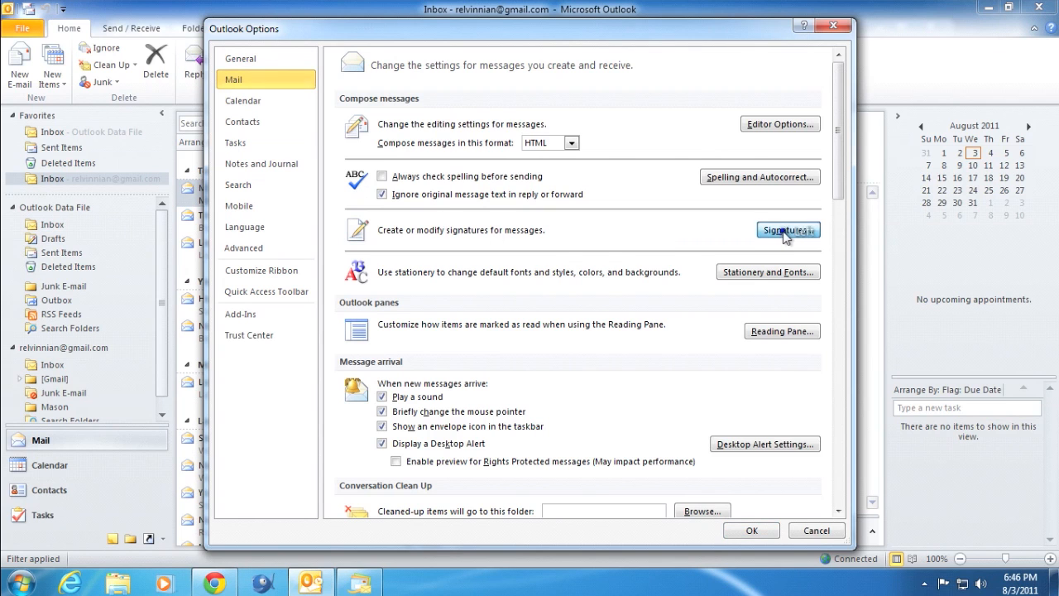
{"action": "left_click", "coordinate": [364, 229]}
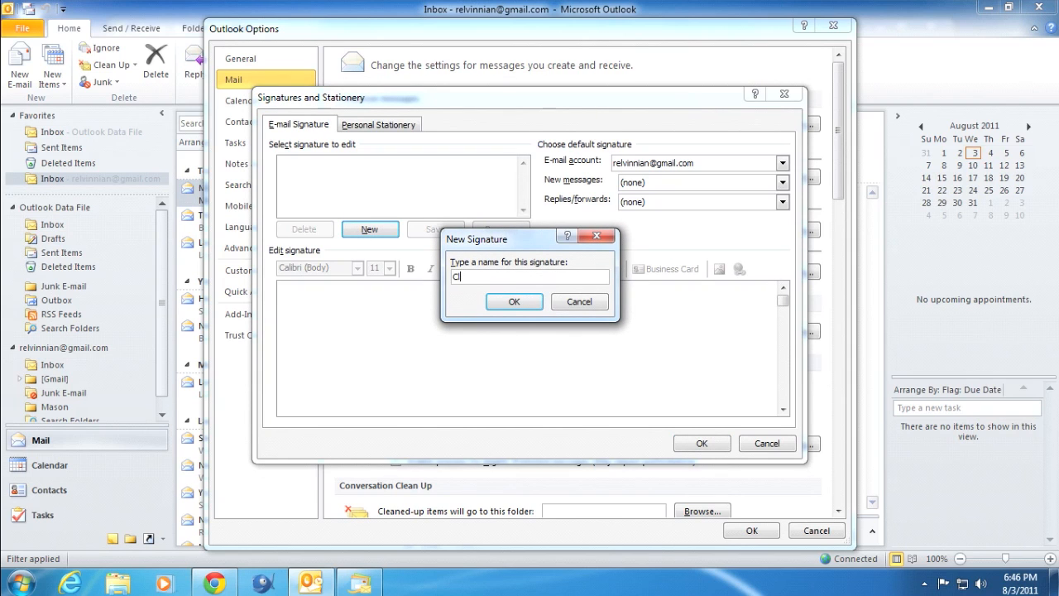
{"action": "left_click", "coordinate": [511, 301]}
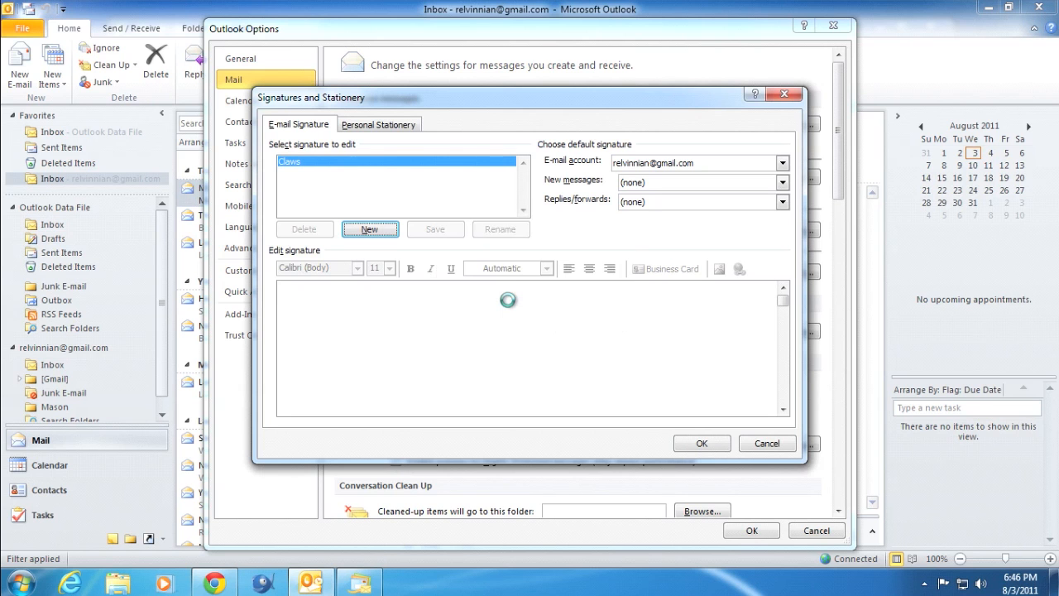
{"action": "left_click", "coordinate": [716, 444]}
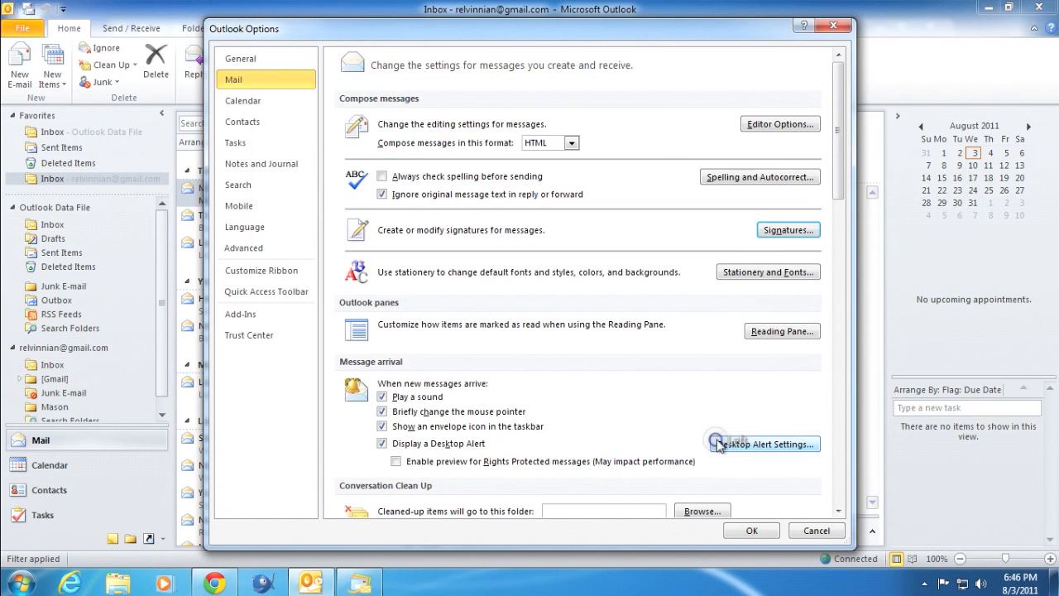
{"action": "left_click", "coordinate": [751, 531]}
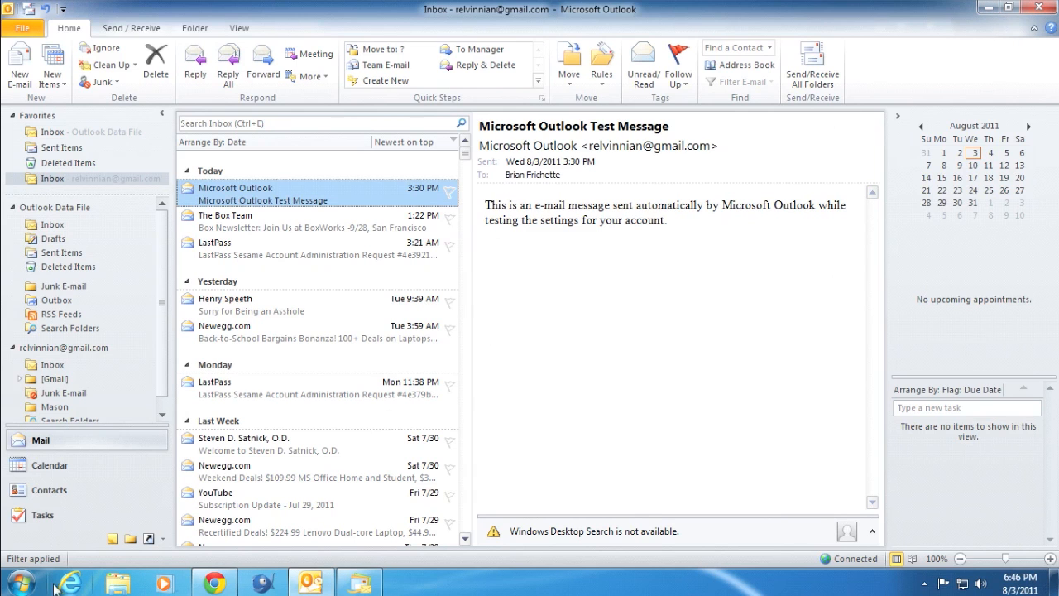
Search Windows for "folder options" and check the setting for showing hidden files, folders and drives.
{"action": "left_click", "coordinate": [20, 583]}
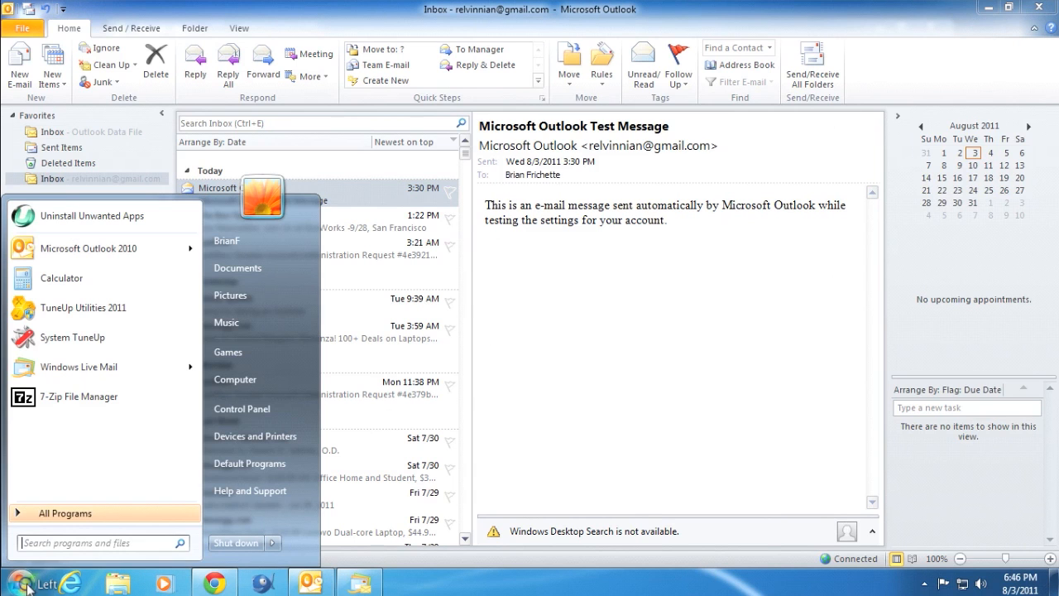
{"action": "left_click", "coordinate": [73, 547]}
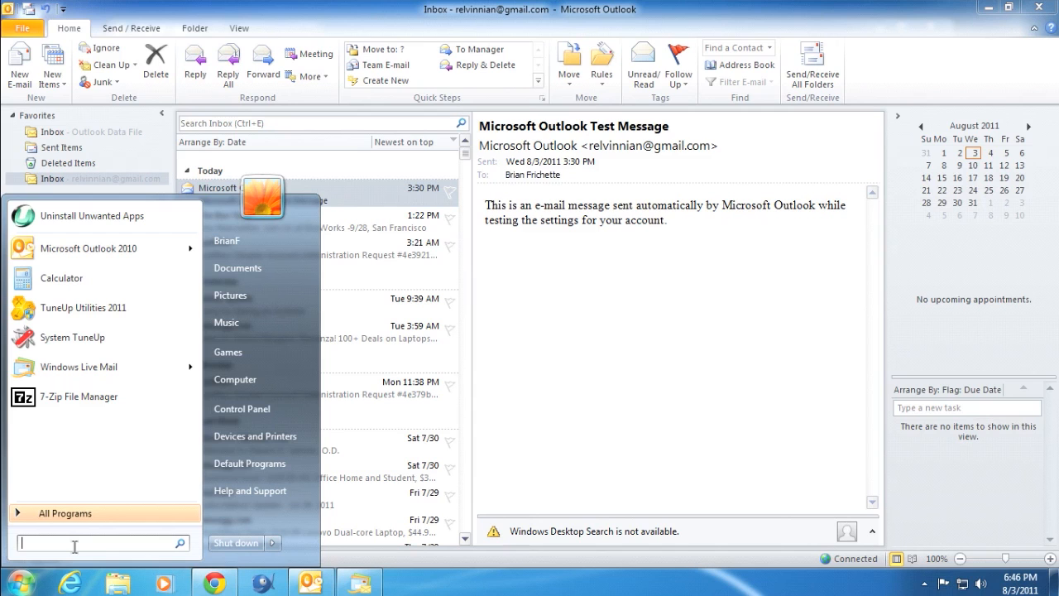
{"action": "type", "text": "folder options"}
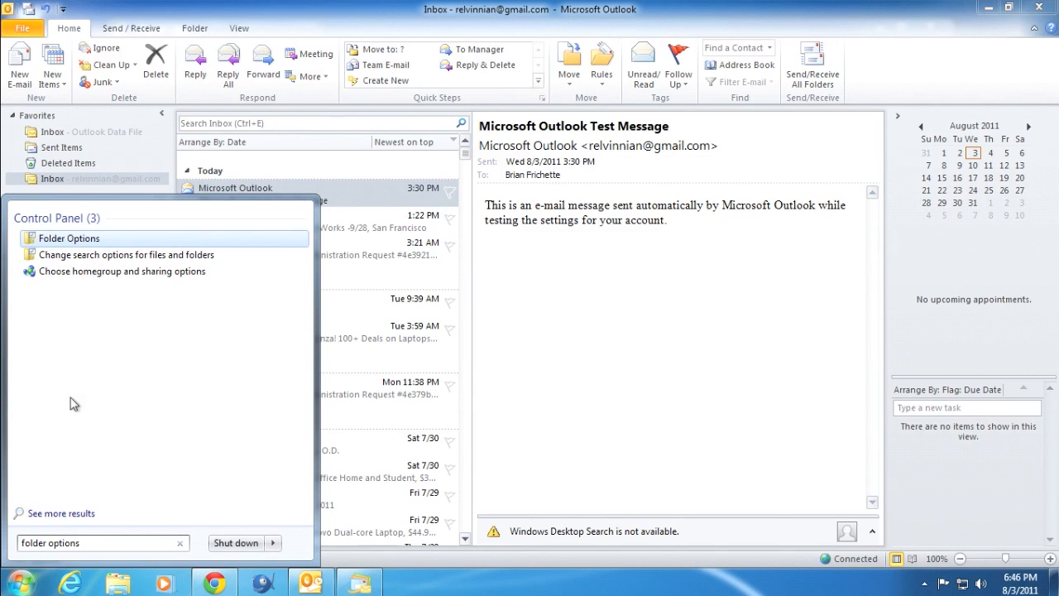
{"action": "left_click", "coordinate": [86, 240]}
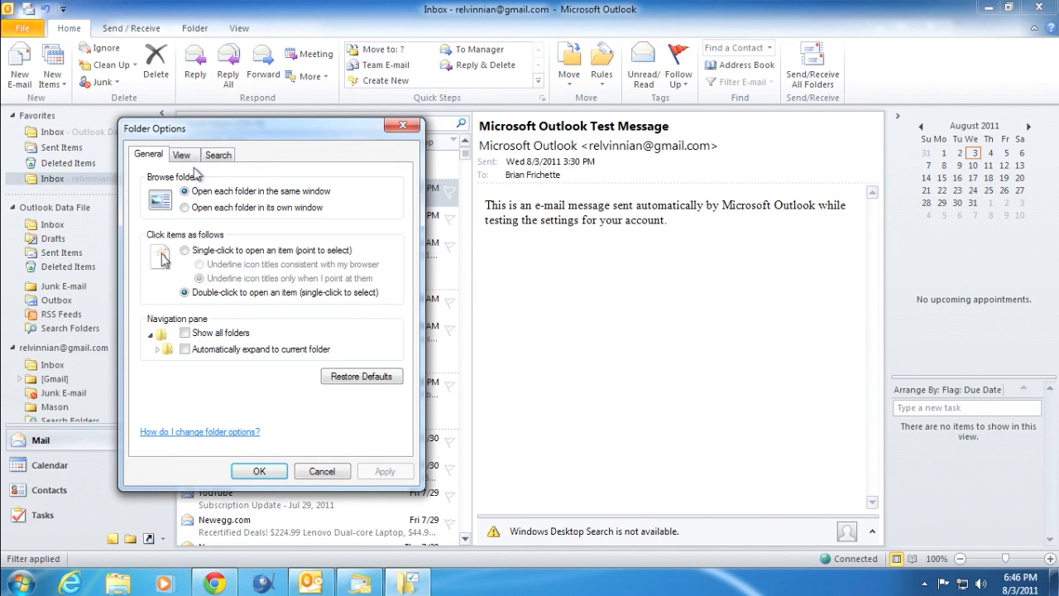
{"action": "left_click", "coordinate": [187, 159]}
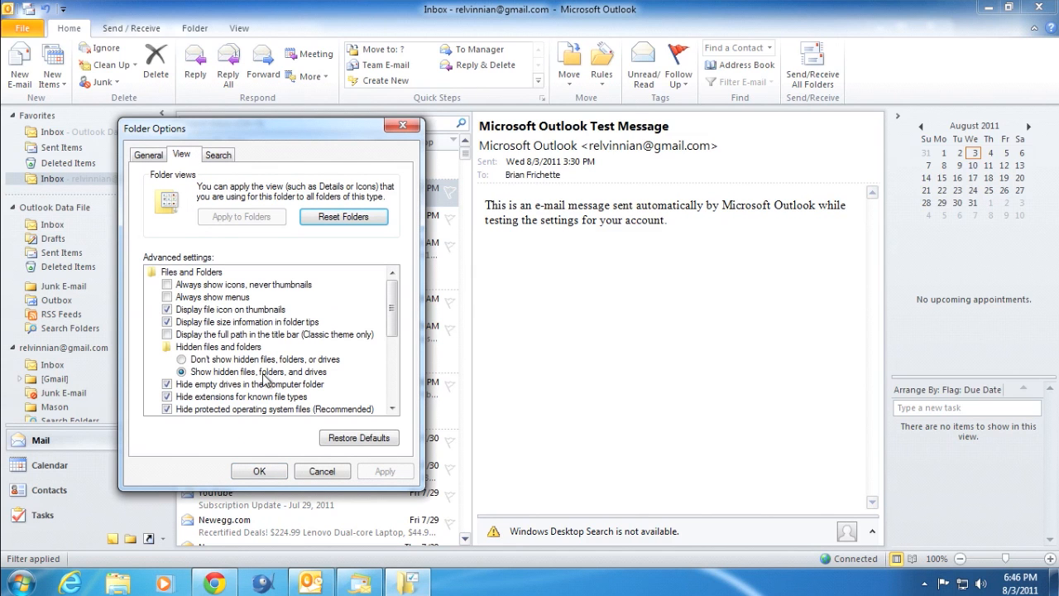
{"action": "left_click", "coordinate": [278, 473]}
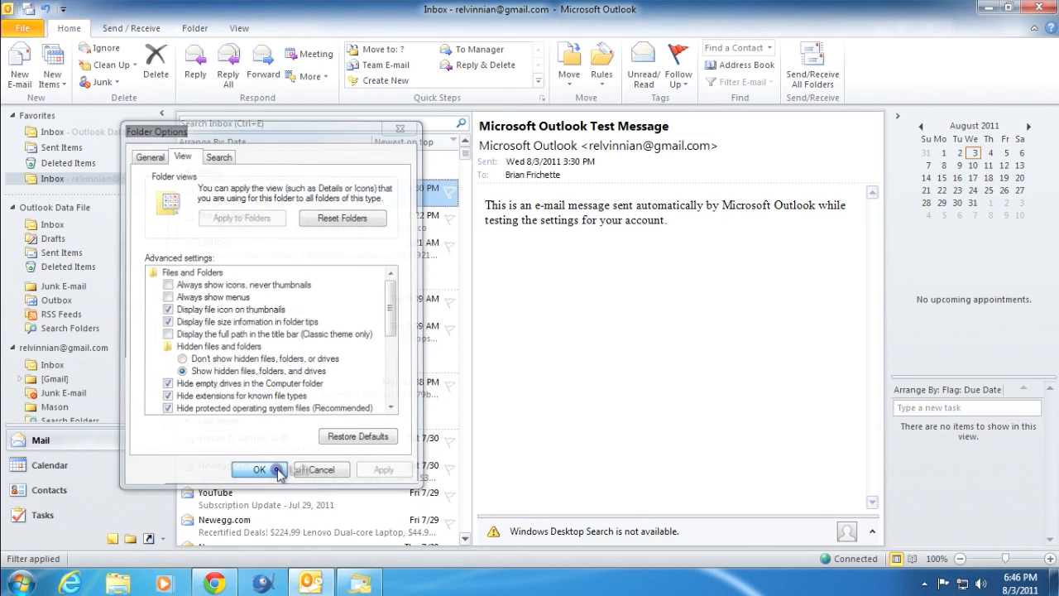
Switch to Windows Explorer and open AppData\Roaming\Microsoft\Signatures inside the user's profile folder on Local Disk (C:).
{"action": "left_click", "coordinate": [114, 584]}
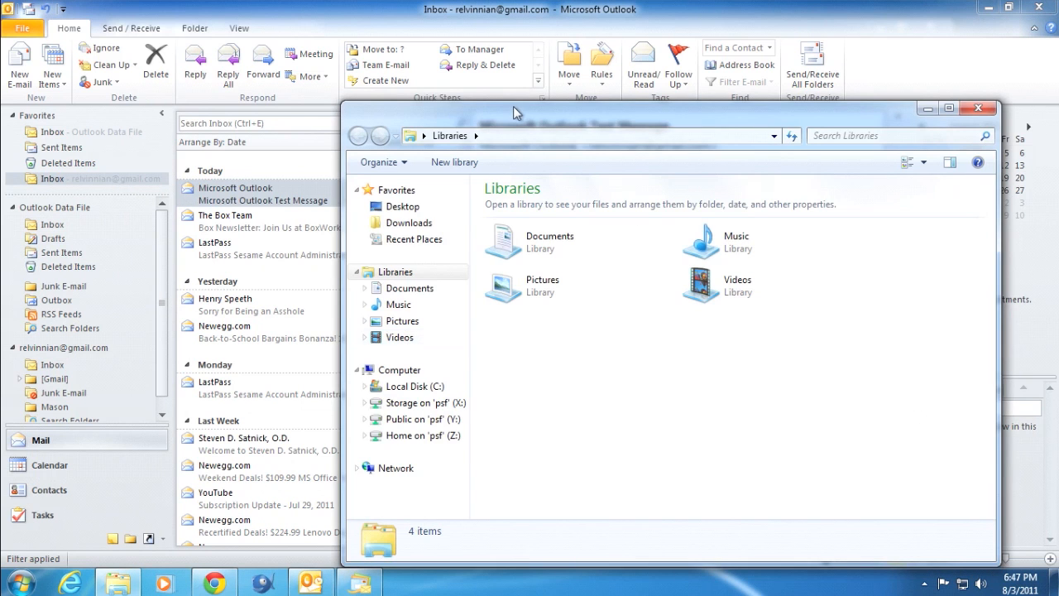
{"action": "left_click_drag", "start_coordinate": [513, 106], "coordinate": [457, 67]}
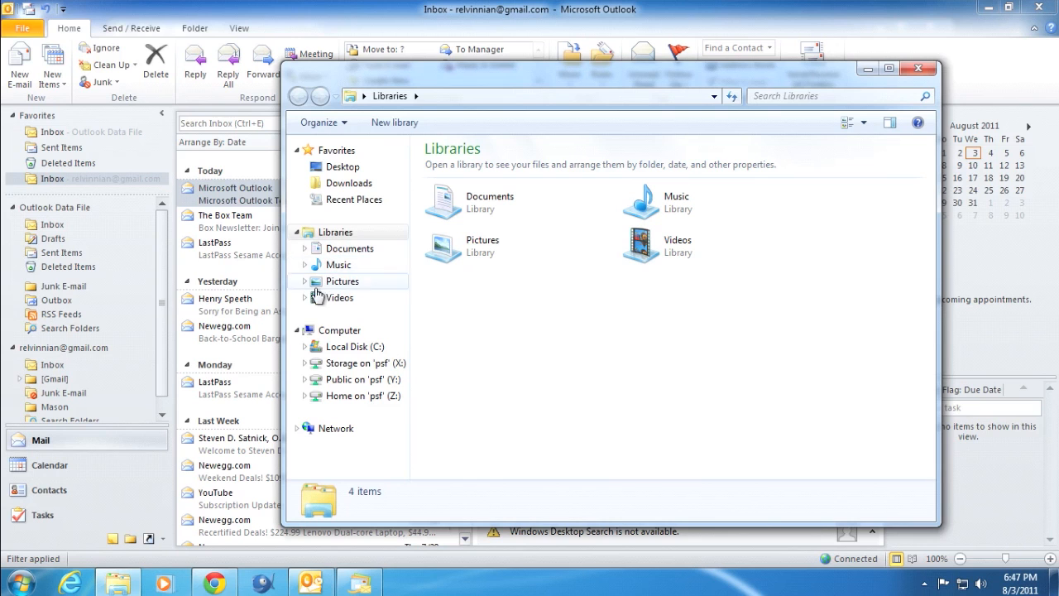
{"action": "left_click", "coordinate": [362, 347]}
{"action": "double_click", "coordinate": [455, 249]}
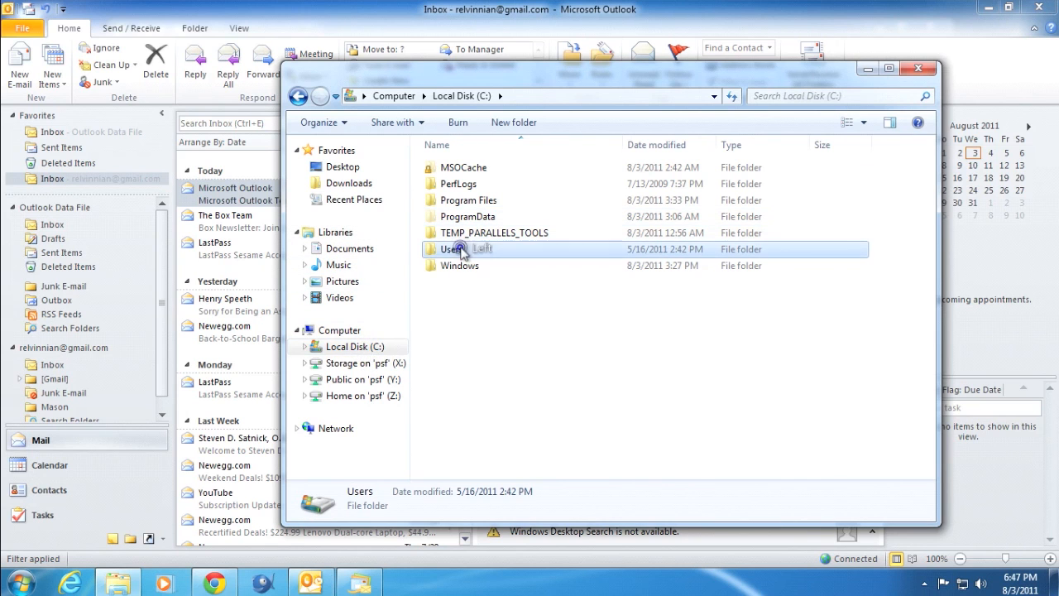
{"action": "double_click", "coordinate": [459, 169]}
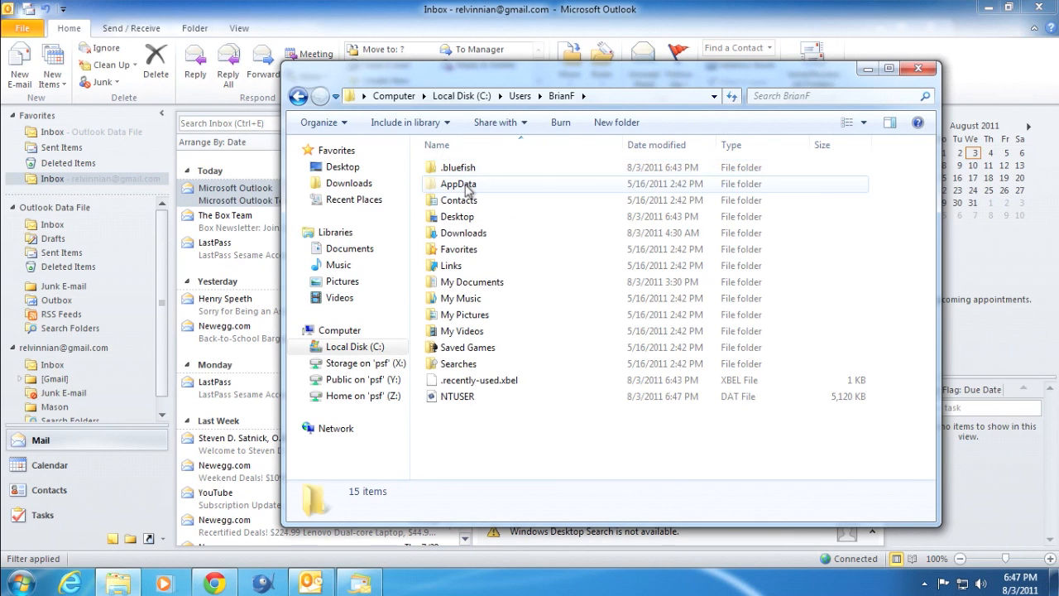
{"action": "double_click", "coordinate": [465, 185]}
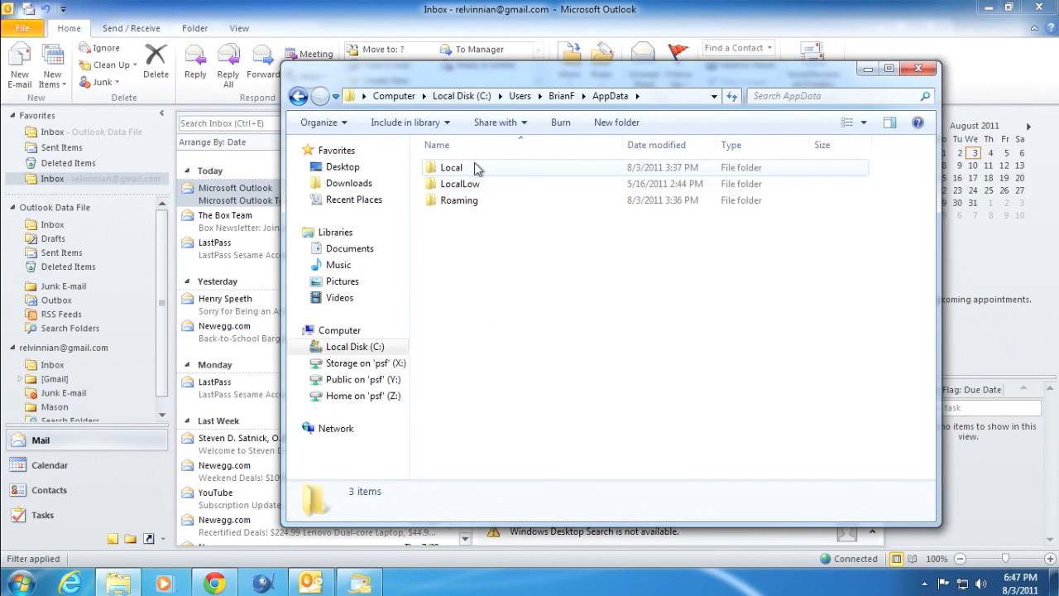
{"action": "double_click", "coordinate": [473, 202]}
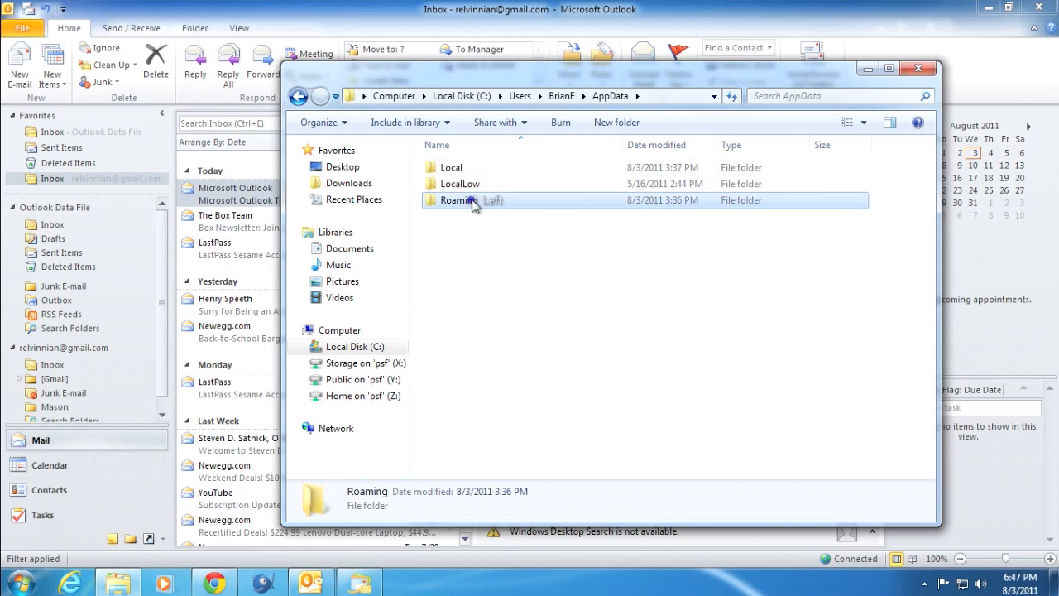
{"action": "double_click", "coordinate": [509, 283]}
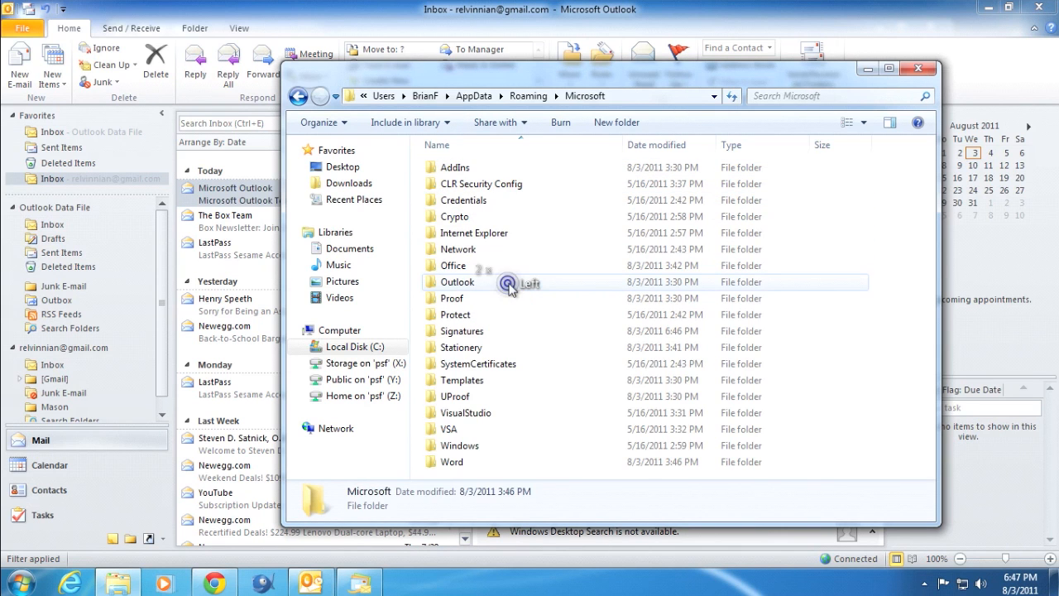
{"action": "double_click", "coordinate": [461, 331]}
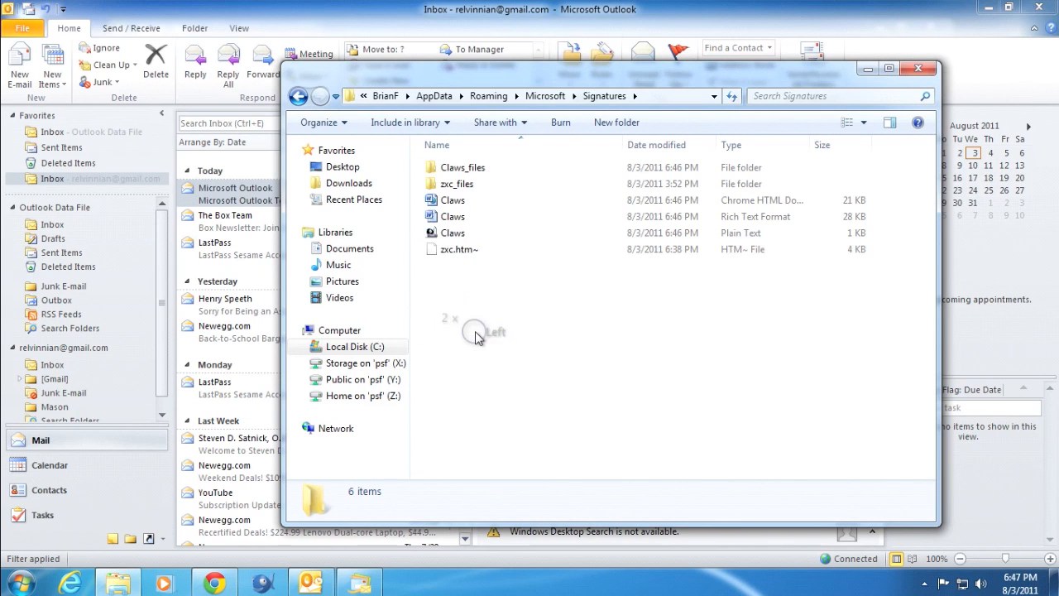
Delete the zxc_files folder and the zxc.htm~ file from the Signatures folder.
{"action": "left_click", "coordinate": [476, 187]}
{"action": "left_click", "coordinate": [477, 250], "text": "ctrl"}
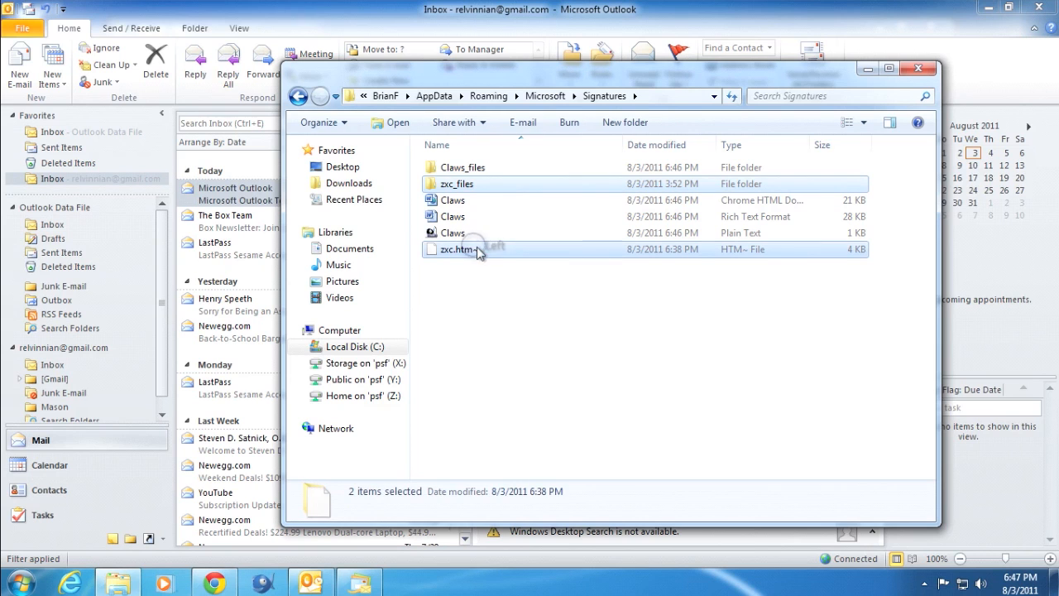
{"action": "right_click", "coordinate": [478, 249]}
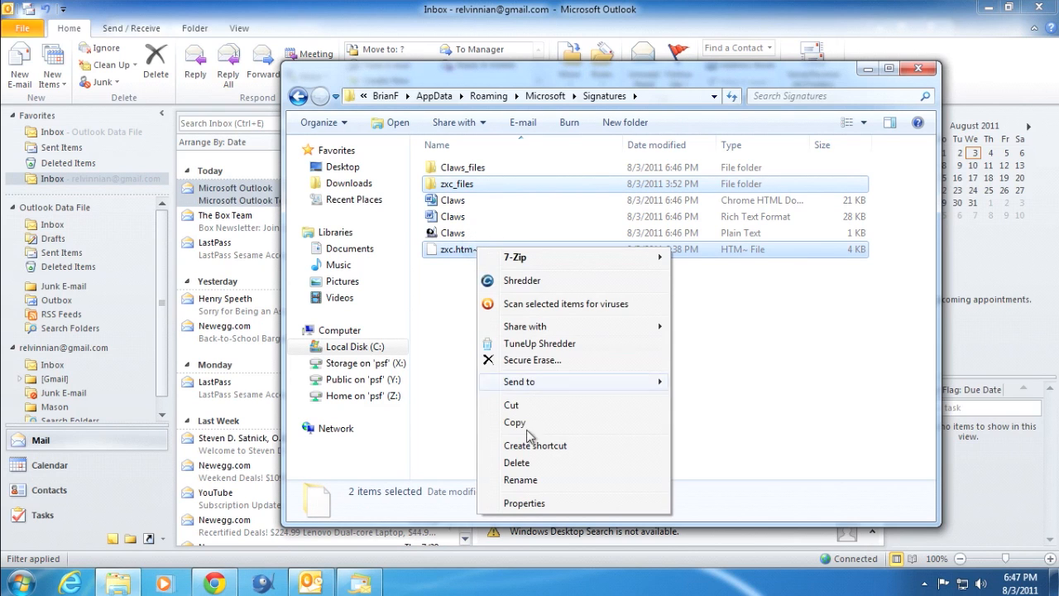
{"action": "left_click", "coordinate": [530, 464]}
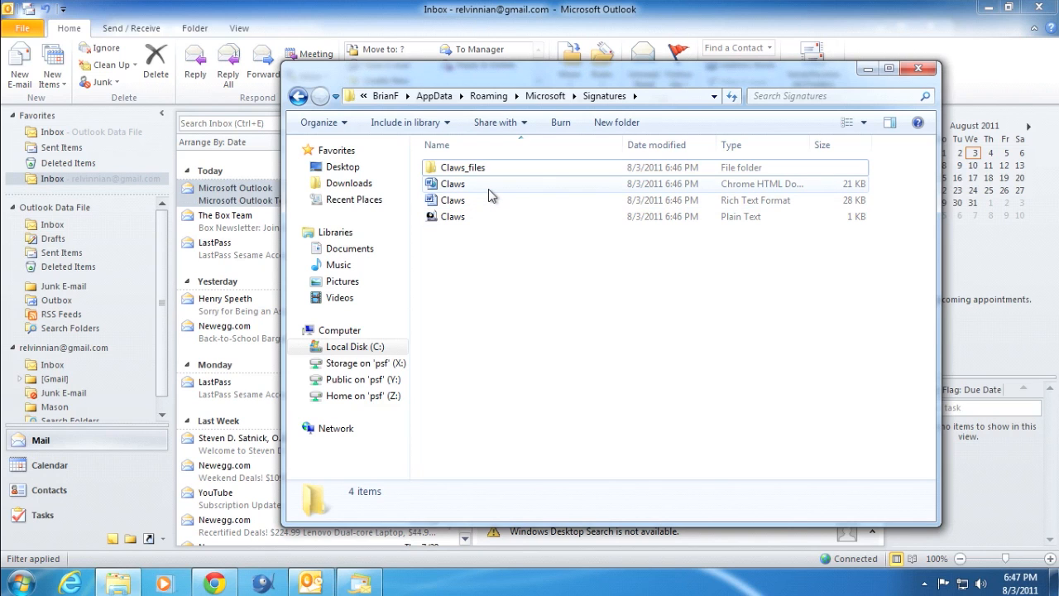
Delete the Rich Text Format and Plain Text versions of the Claws signature.
{"action": "left_click_drag", "start_coordinate": [488, 236], "coordinate": [455, 206]}
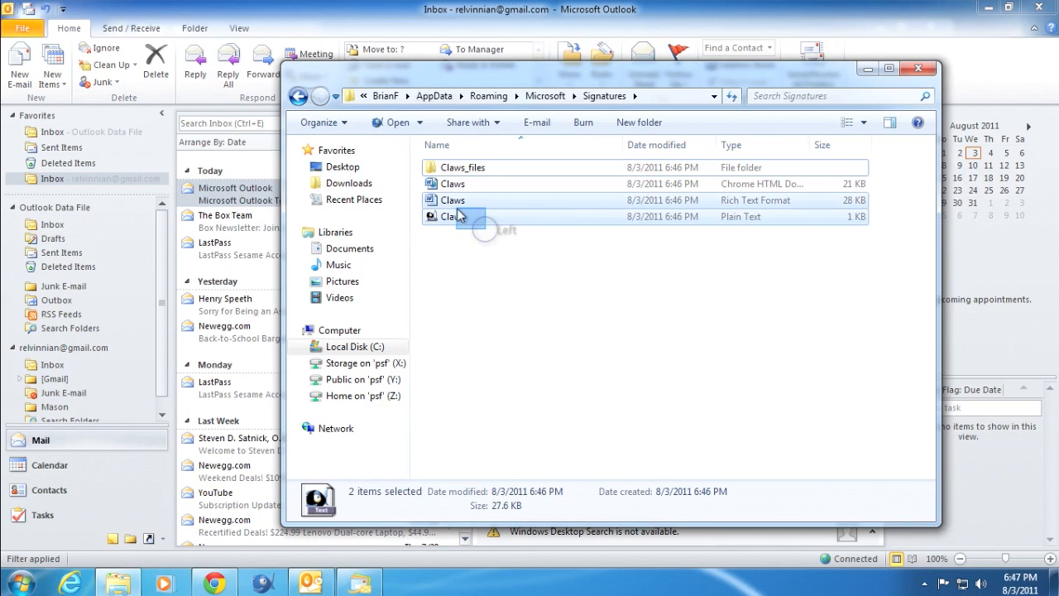
{"action": "right_click", "coordinate": [756, 217]}
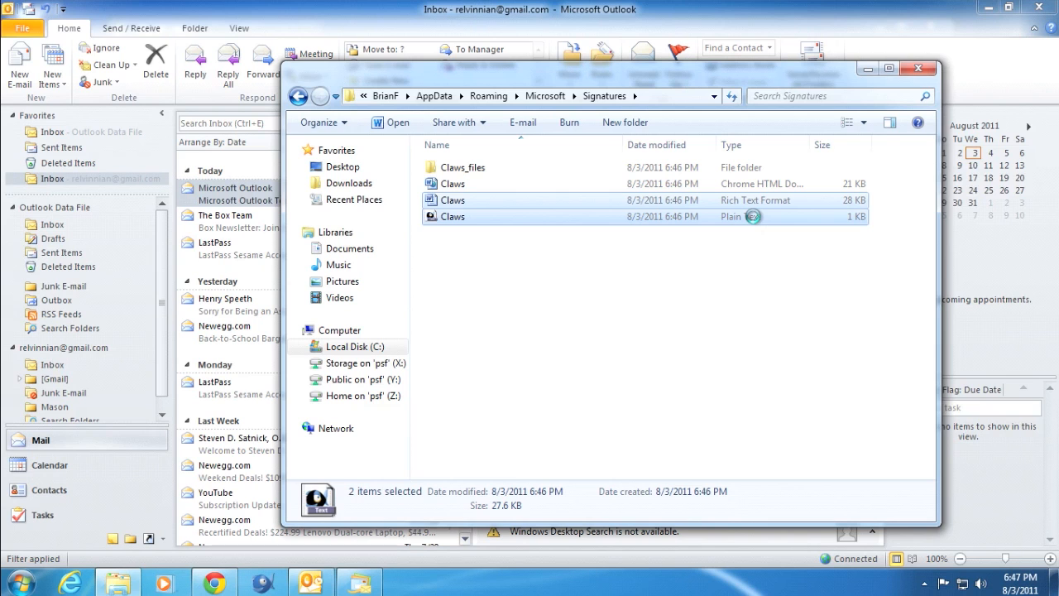
{"action": "left_click", "coordinate": [793, 437]}
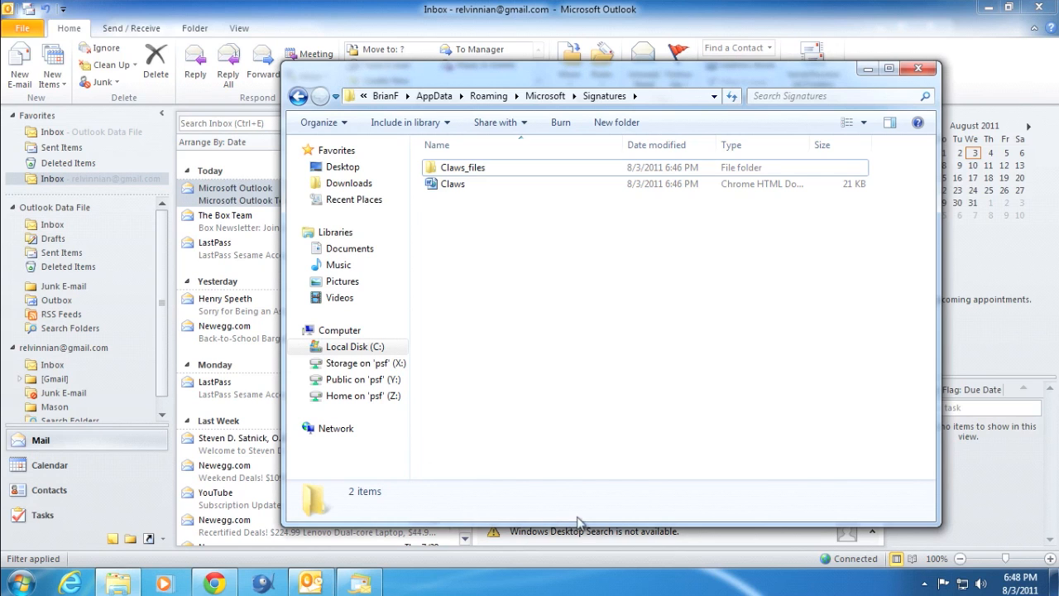
Minimize the Signatures folder, Outlook and Windows Live Mail windows to reach the desktop.
{"action": "left_click", "coordinate": [868, 72]}
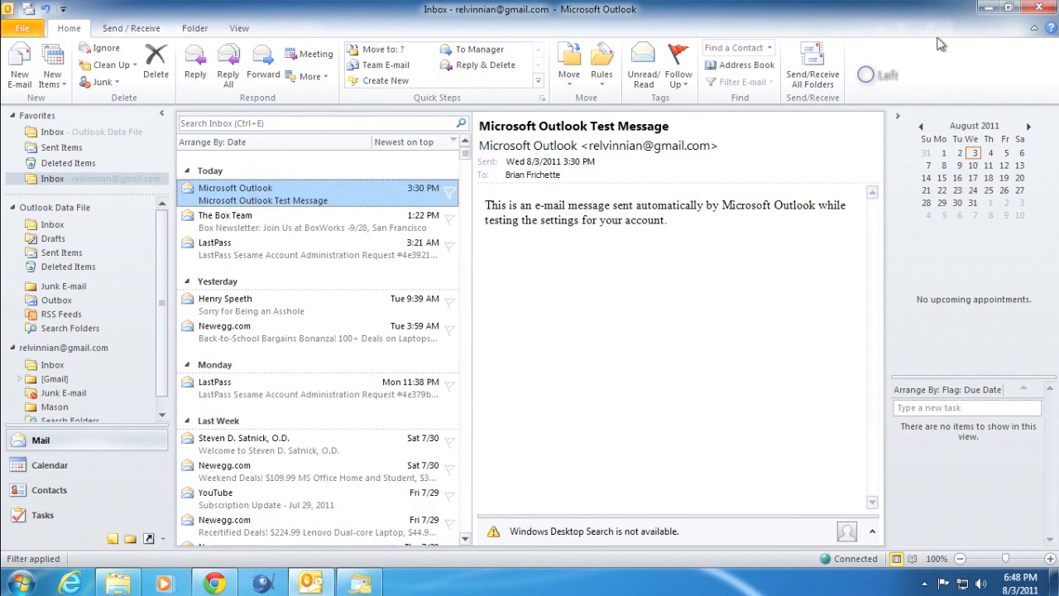
{"action": "left_click", "coordinate": [991, 10]}
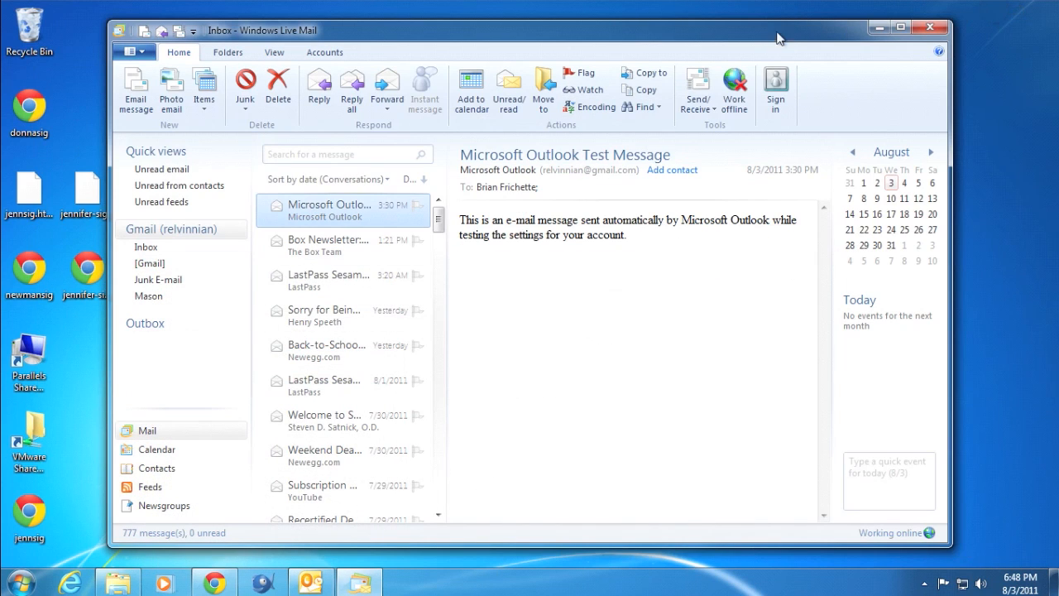
{"action": "left_click", "coordinate": [877, 30]}
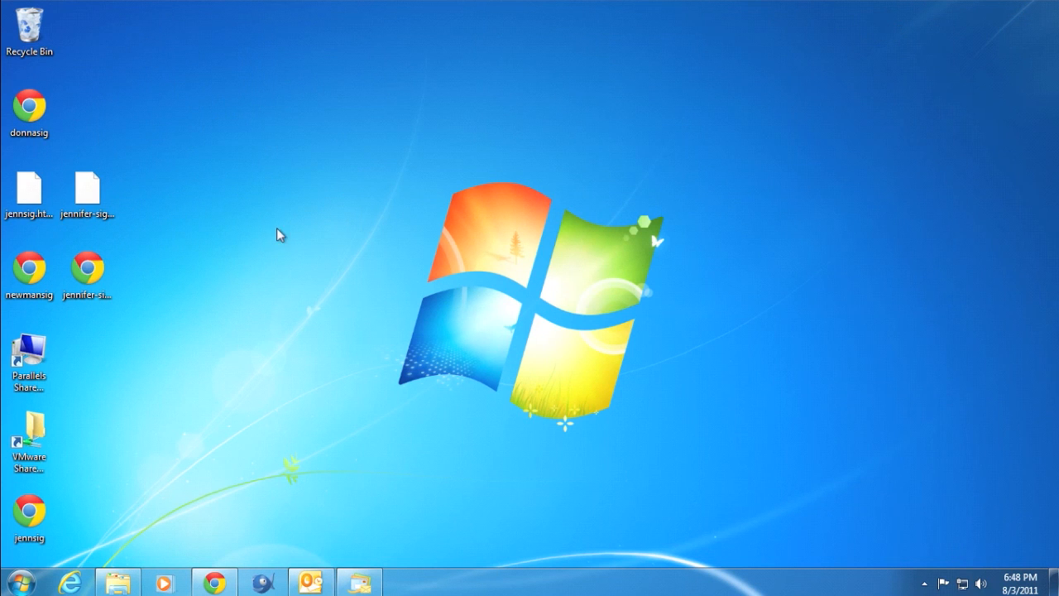
Open the program chooser for the jennifer-sig-outlook.html file on the desktop.
{"action": "left_click", "coordinate": [89, 269]}
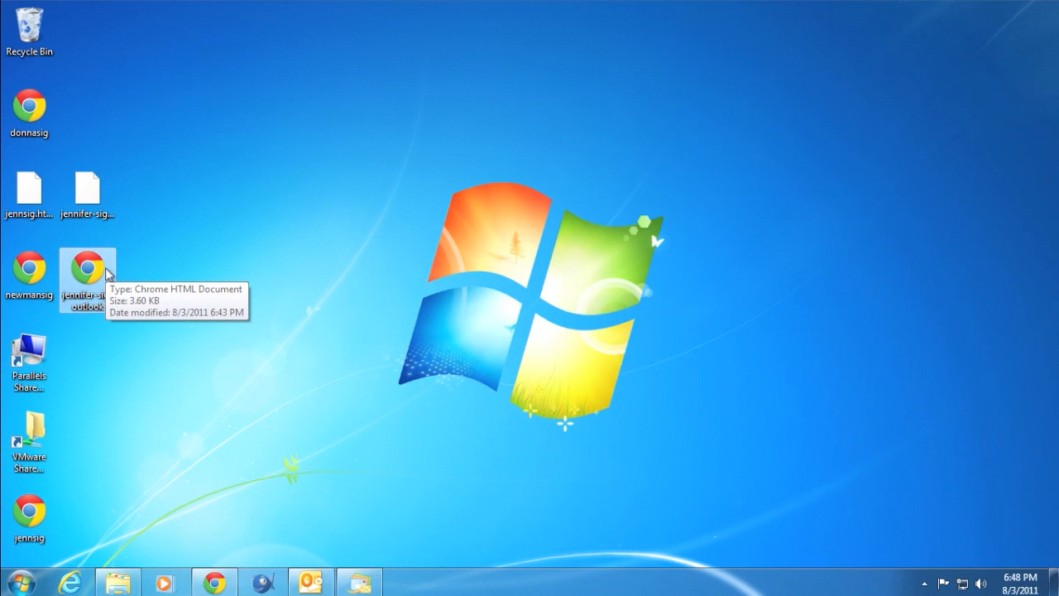
{"action": "right_click", "coordinate": [108, 263]}
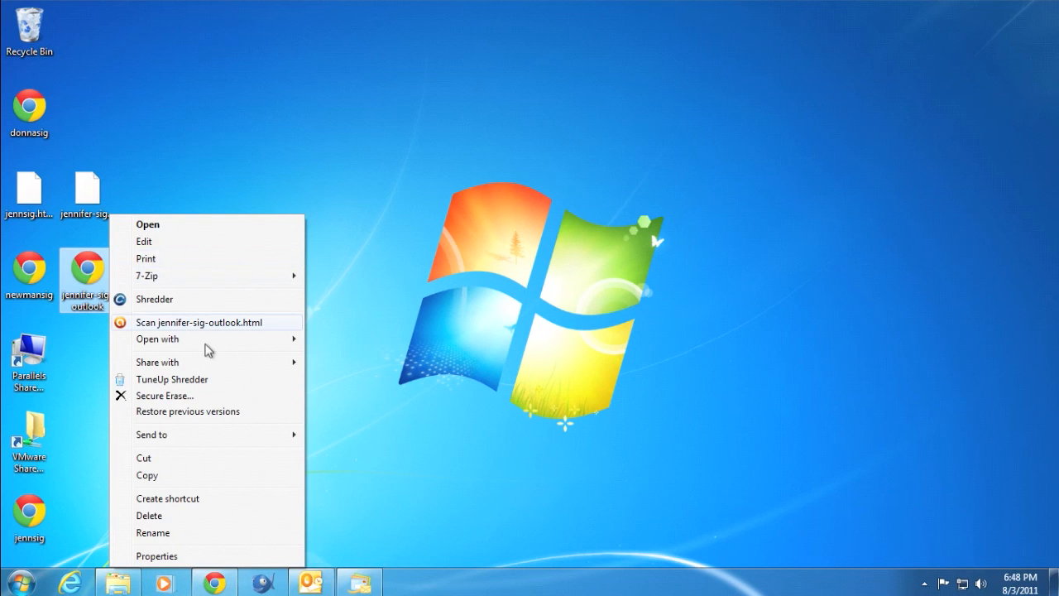
{"action": "mouse_move", "coordinate": [206, 346]}
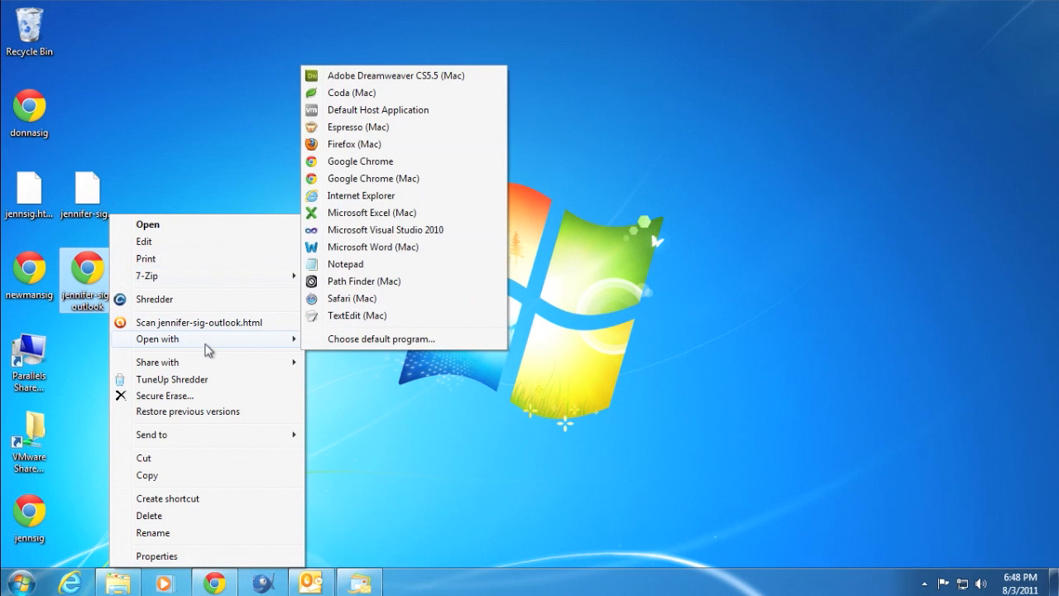
{"action": "left_click", "coordinate": [374, 341]}
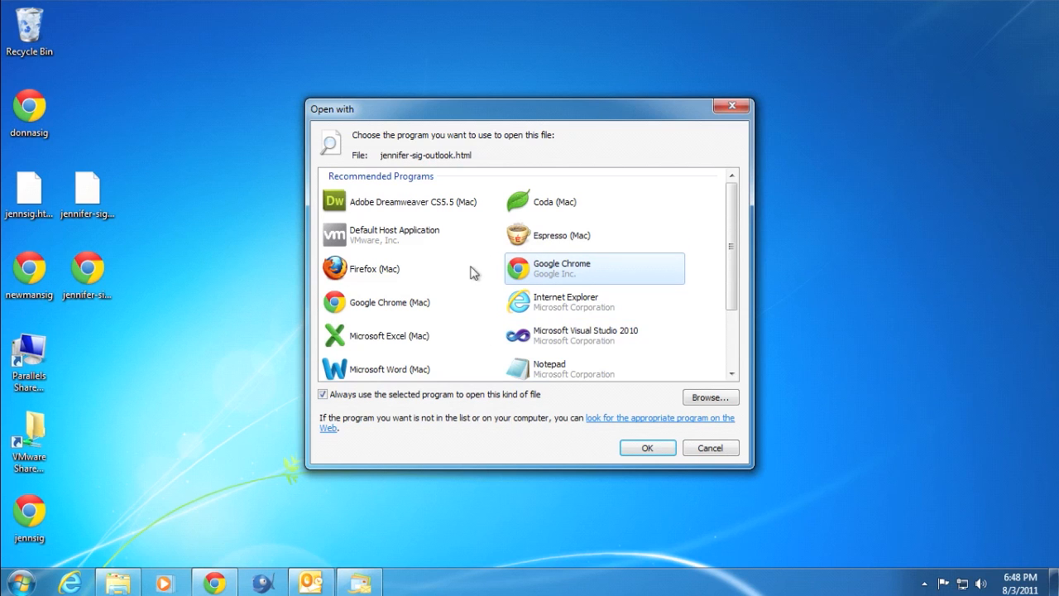
Examine the recommended and other programs offered for opening the HTML file.
{"action": "scroll", "coordinate": [456, 317], "scroll_direction": "down", "scroll_amount": 2}
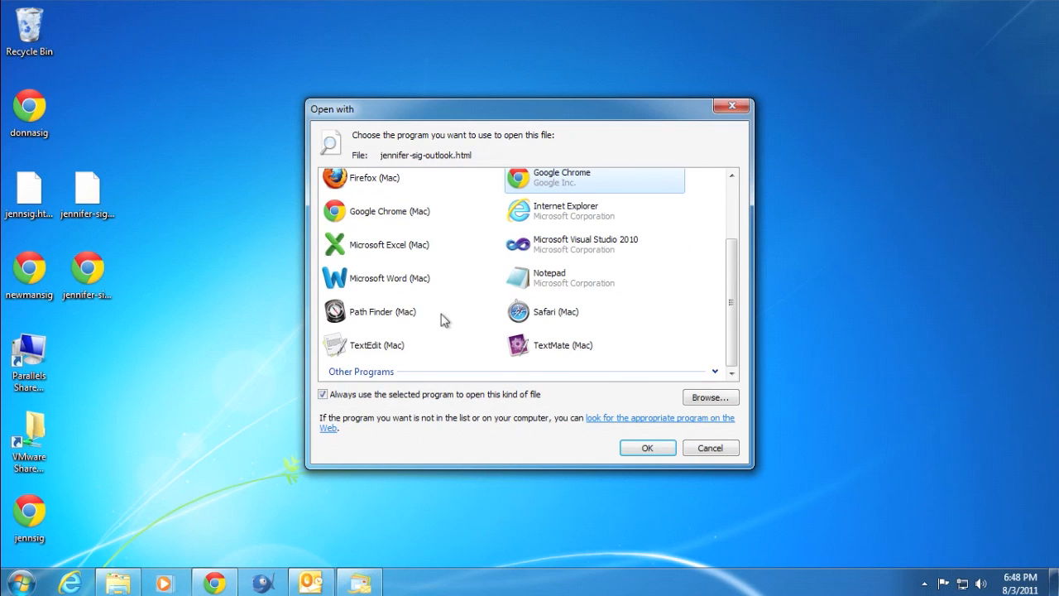
{"action": "scroll", "coordinate": [437, 323], "scroll_direction": "up", "scroll_amount": 2}
{"action": "scroll", "coordinate": [438, 323], "scroll_direction": "down", "scroll_amount": 2}
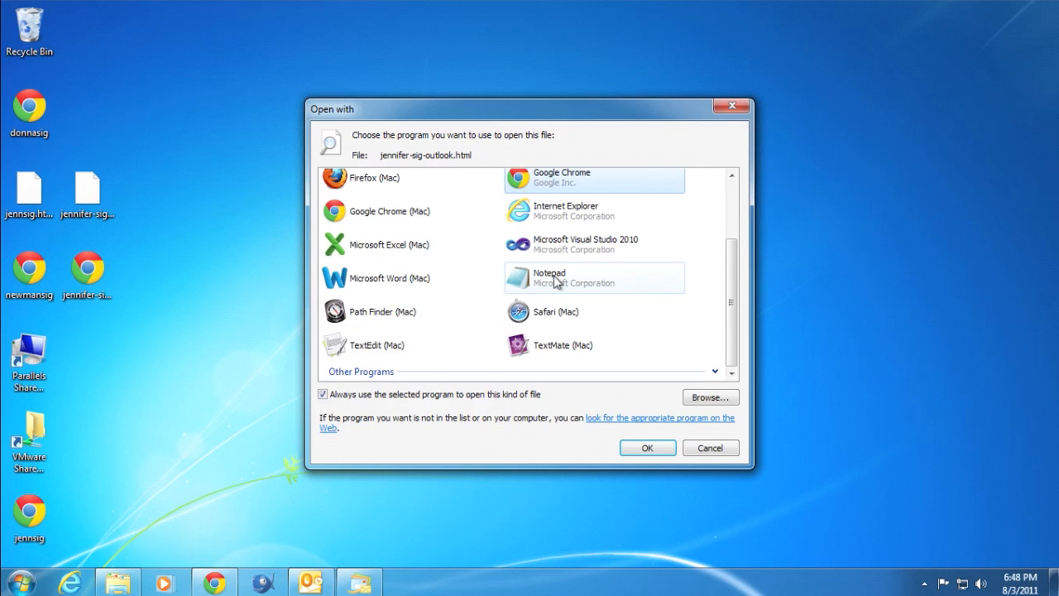
{"action": "left_click", "coordinate": [715, 372]}
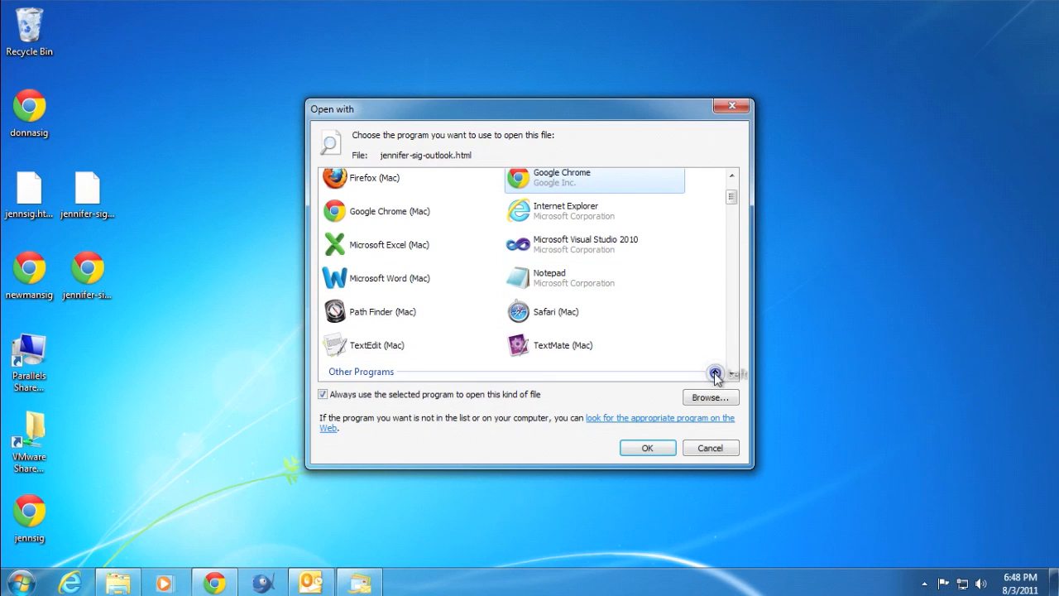
{"action": "scroll", "coordinate": [645, 341], "scroll_direction": "down", "scroll_amount": 15}
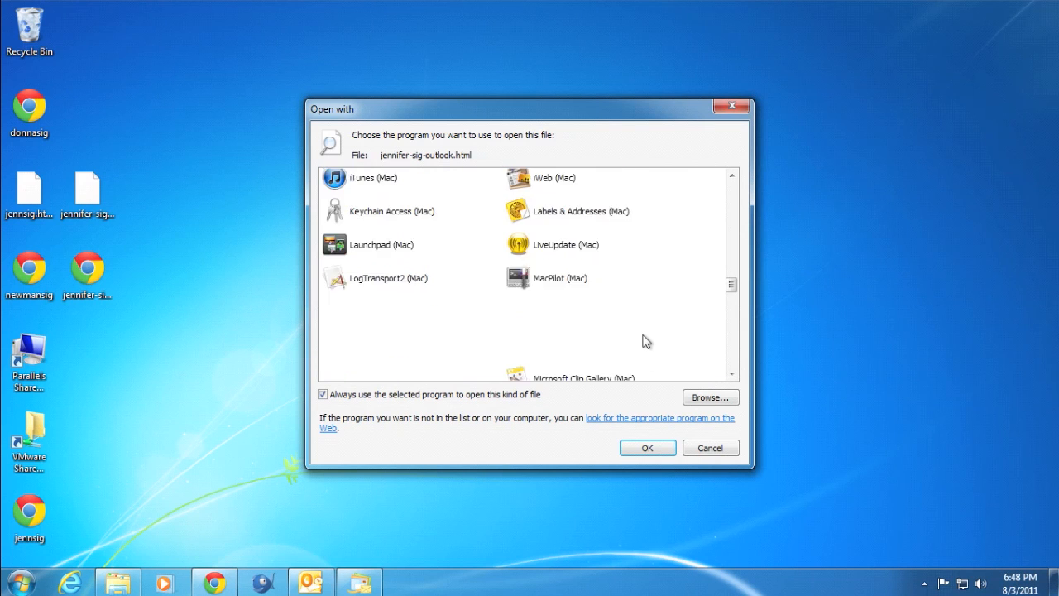
{"action": "scroll", "coordinate": [643, 341], "scroll_direction": "down", "scroll_amount": 2}
{"action": "scroll", "coordinate": [556, 310], "scroll_direction": "down", "scroll_amount": 4}
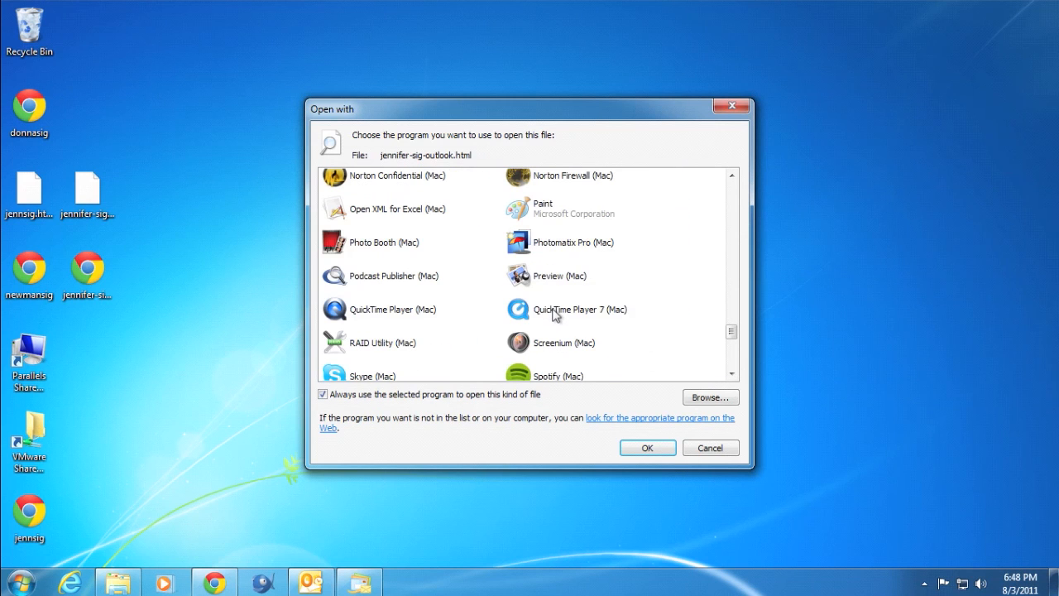
{"action": "scroll", "coordinate": [555, 321], "scroll_direction": "up", "scroll_amount": 3}
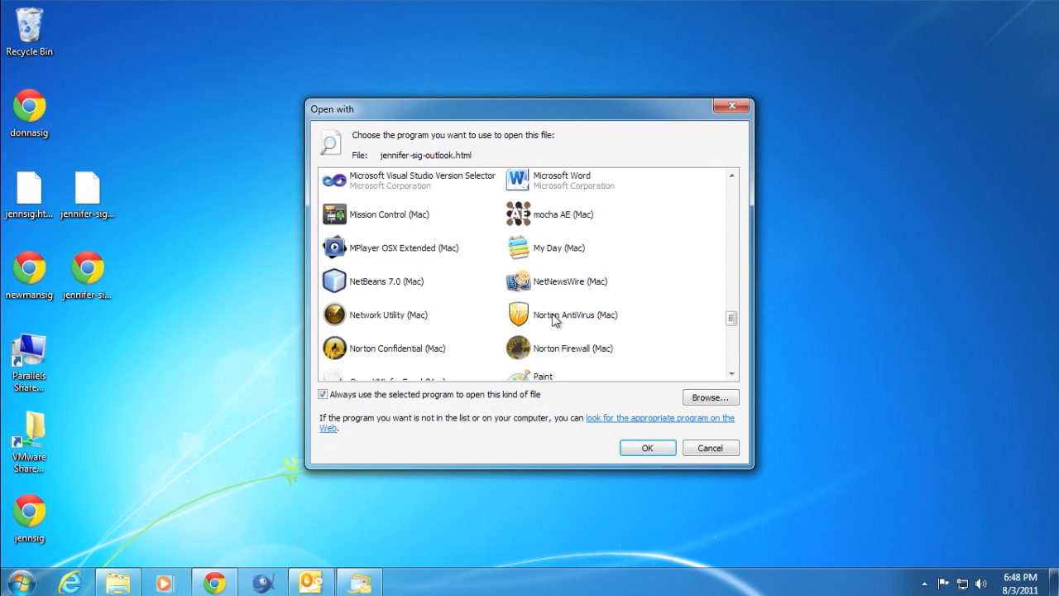
{"action": "scroll", "coordinate": [554, 322], "scroll_direction": "up", "scroll_amount": 20}
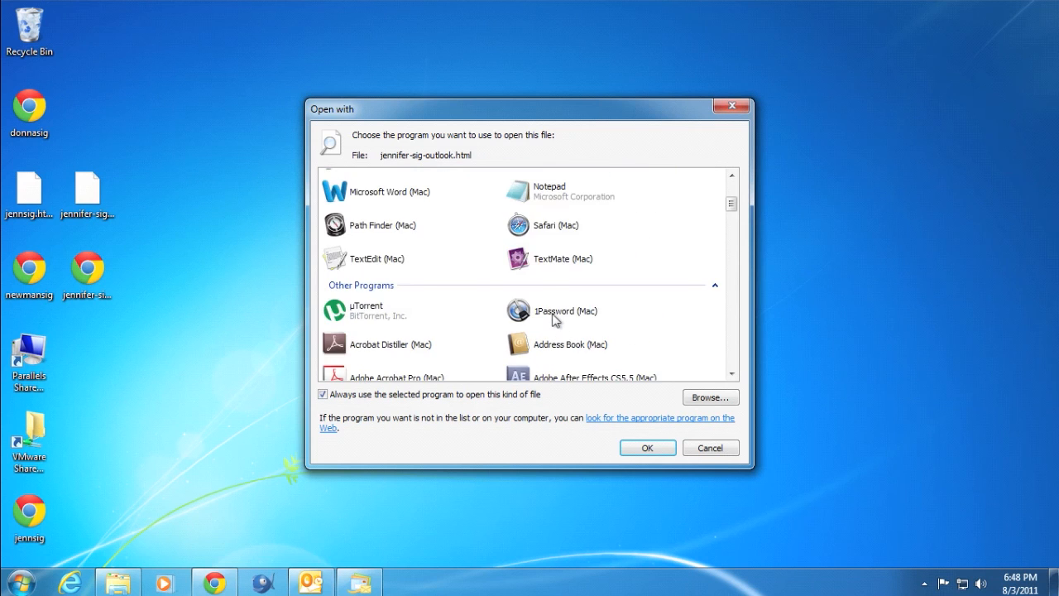
{"action": "scroll", "coordinate": [555, 321], "scroll_direction": "up", "scroll_amount": 5}
Open the signature HTML file in Notepad without making Notepad the default program for this kind of file.
{"action": "left_click", "coordinate": [546, 368]}
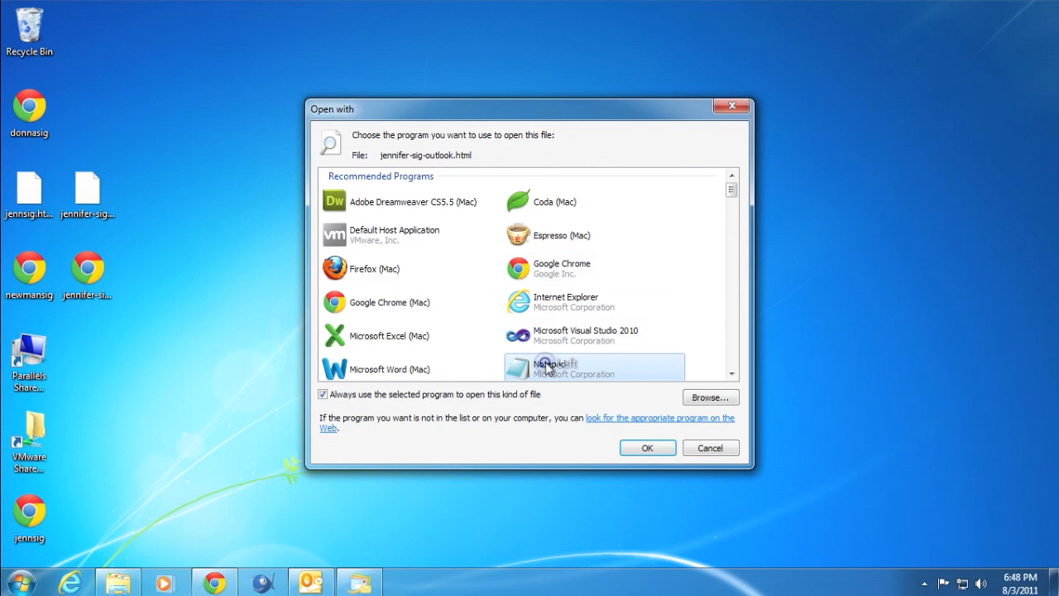
{"action": "scroll", "coordinate": [546, 368], "scroll_direction": "down", "scroll_amount": 6}
{"action": "scroll", "coordinate": [568, 343], "scroll_direction": "up", "scroll_amount": 5}
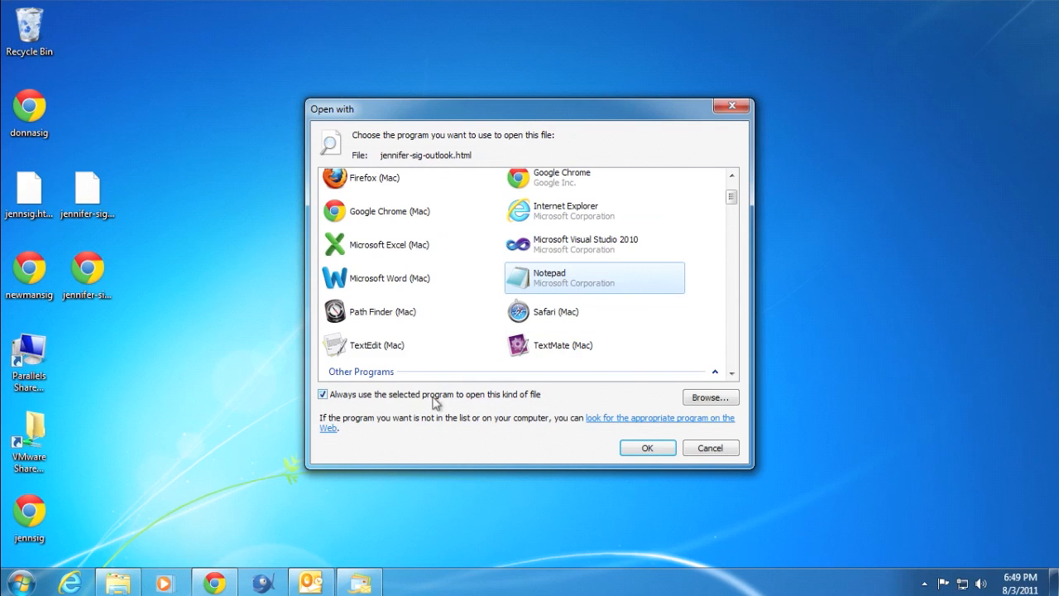
{"action": "left_click", "coordinate": [491, 396]}
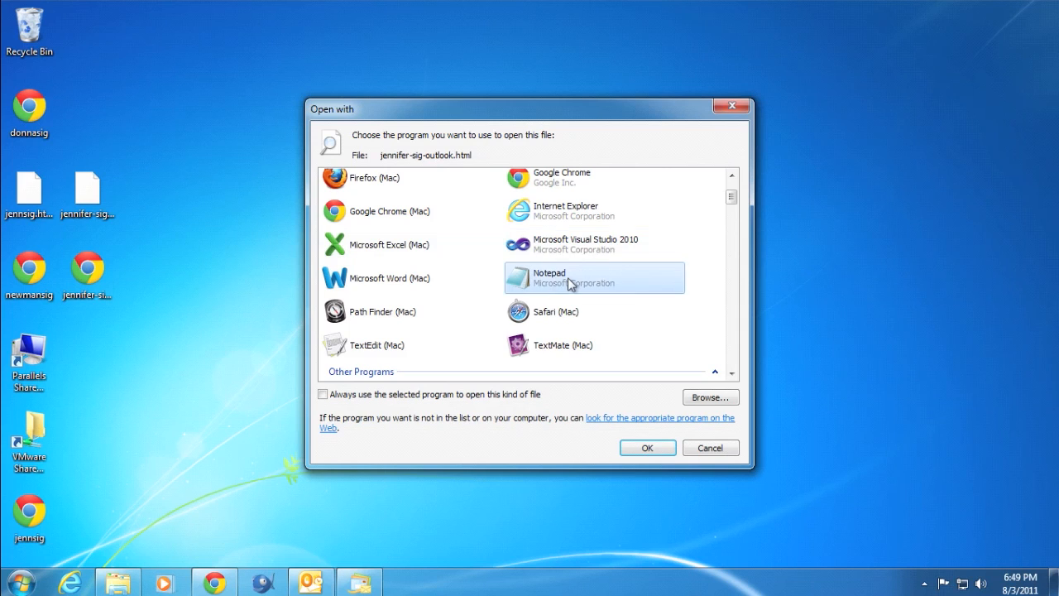
{"action": "left_click", "coordinate": [634, 449]}
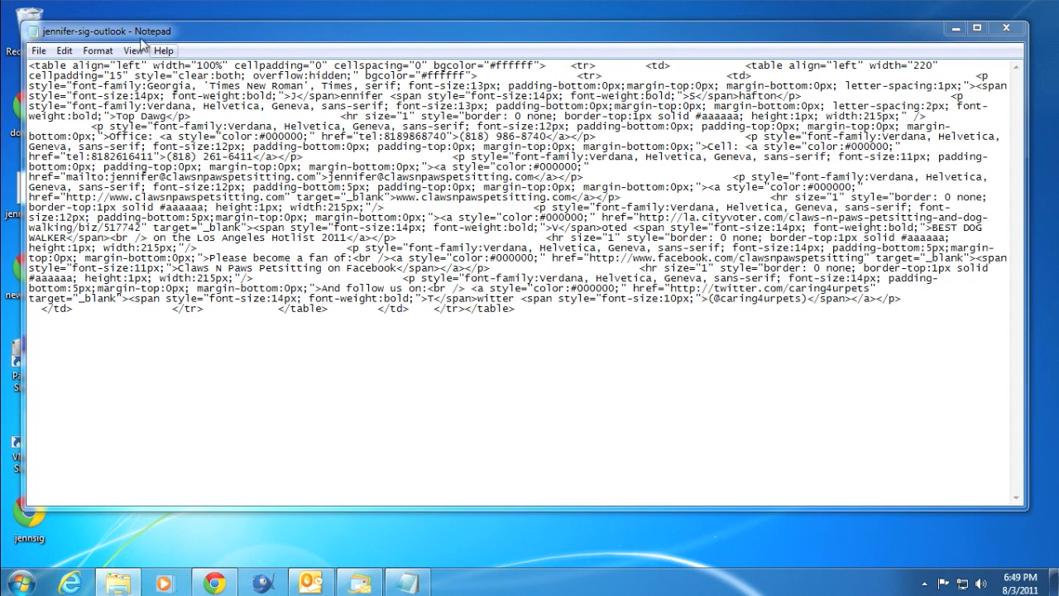
Copy the entire HTML code of the jennifer-sig-outlook file.
{"action": "left_click", "coordinate": [528, 303]}
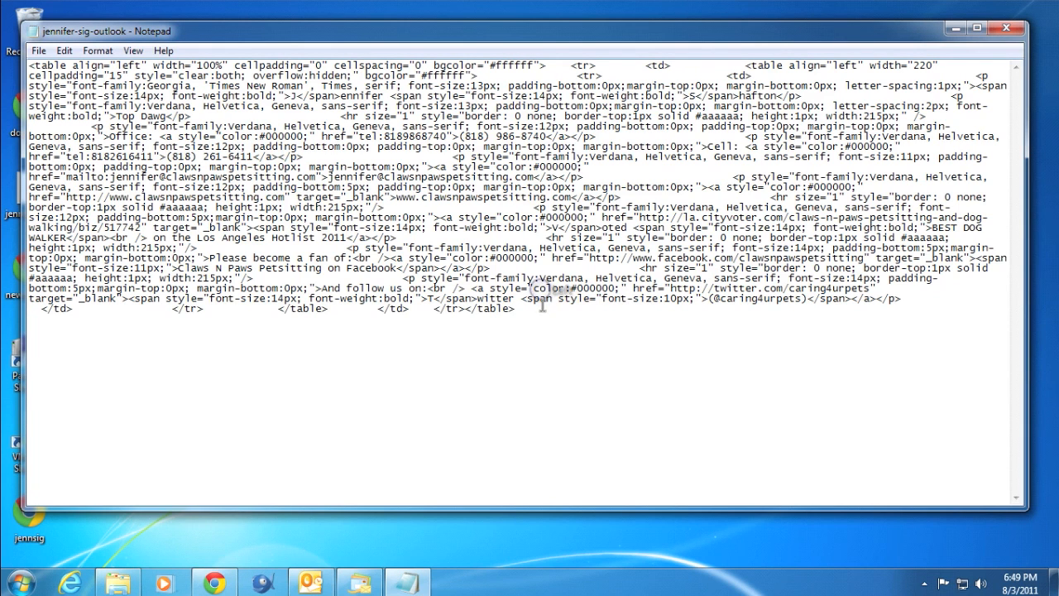
{"action": "left_click", "coordinate": [528, 313]}
{"action": "key", "text": "ctrl+a"}
{"action": "key", "text": "ctrl+c"}
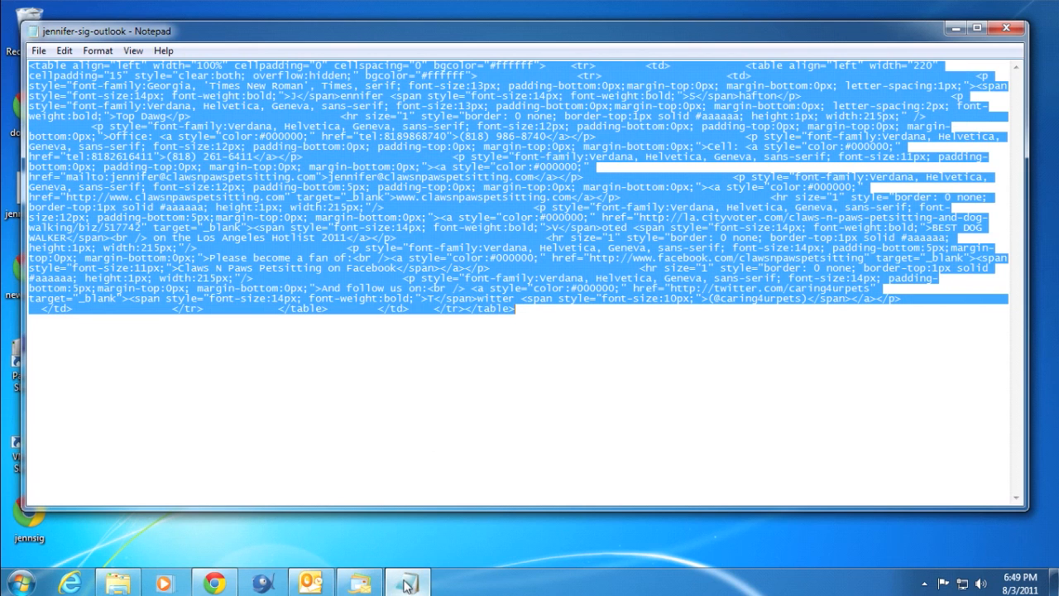
Switch to the Signatures folder in Windows Explorer and open the Claws.htm file with Notepad.
{"action": "mouse_move", "coordinate": [335, 587]}
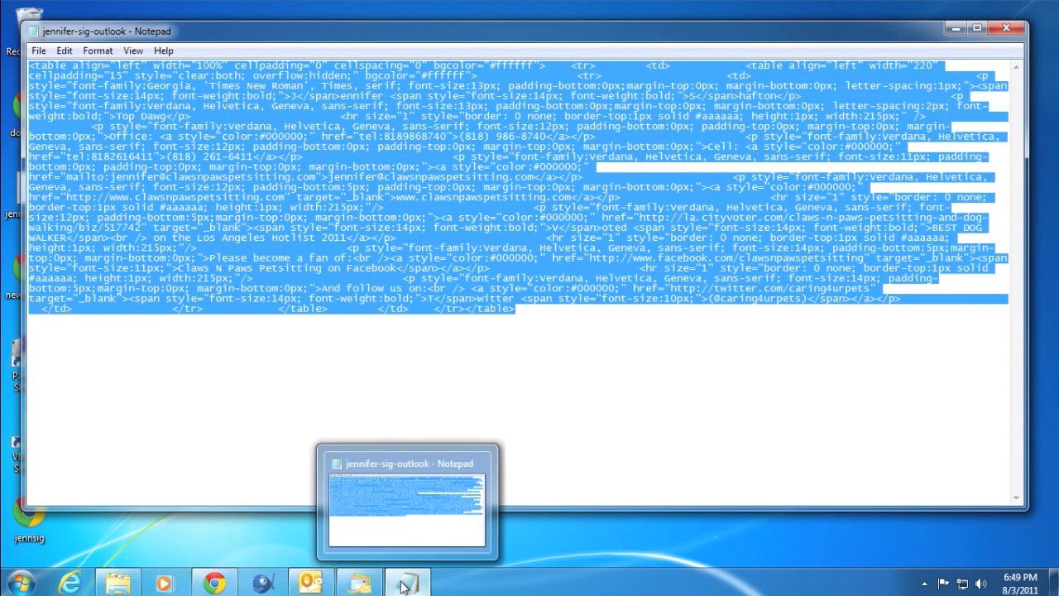
{"action": "left_click", "coordinate": [120, 586]}
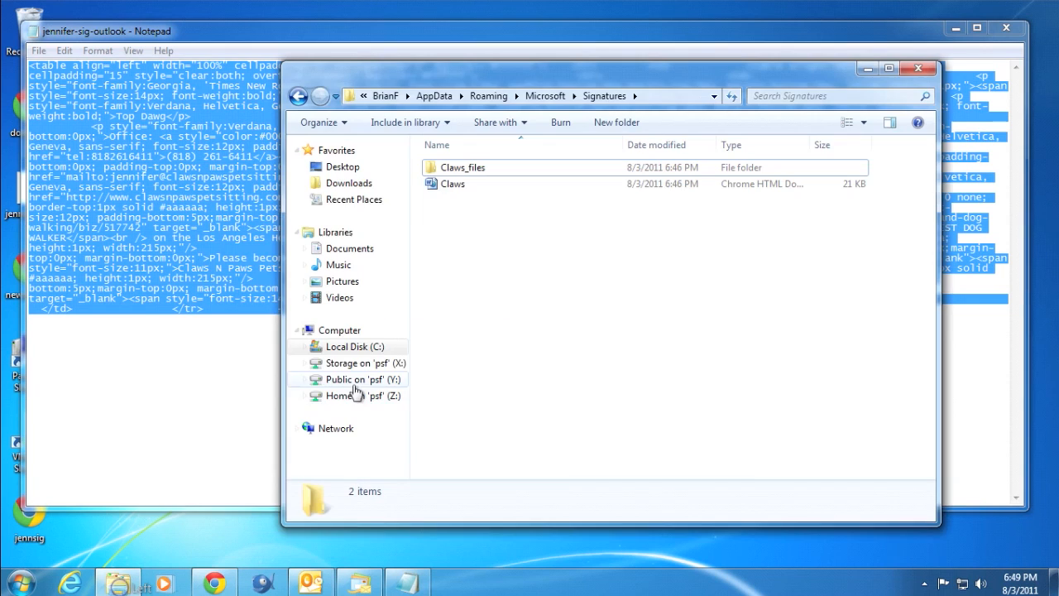
{"action": "left_click", "coordinate": [485, 190]}
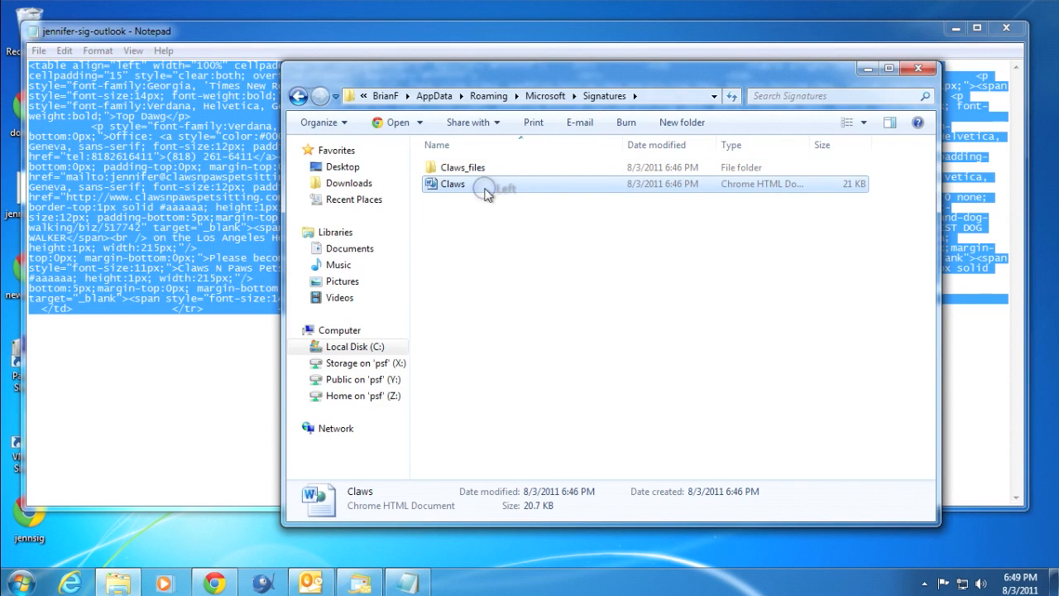
{"action": "right_click", "coordinate": [485, 190]}
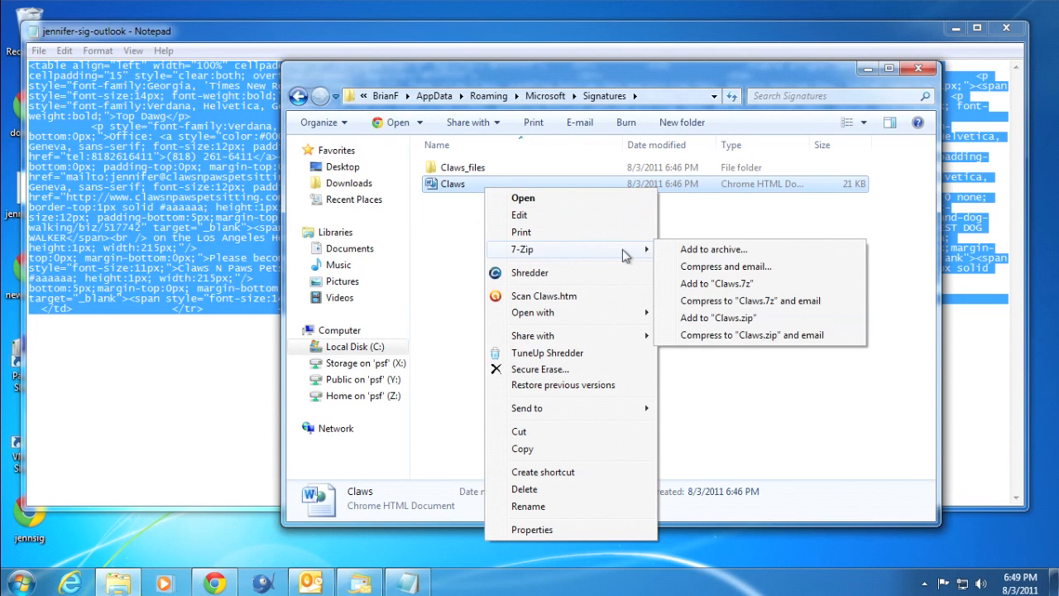
{"action": "mouse_move", "coordinate": [632, 253]}
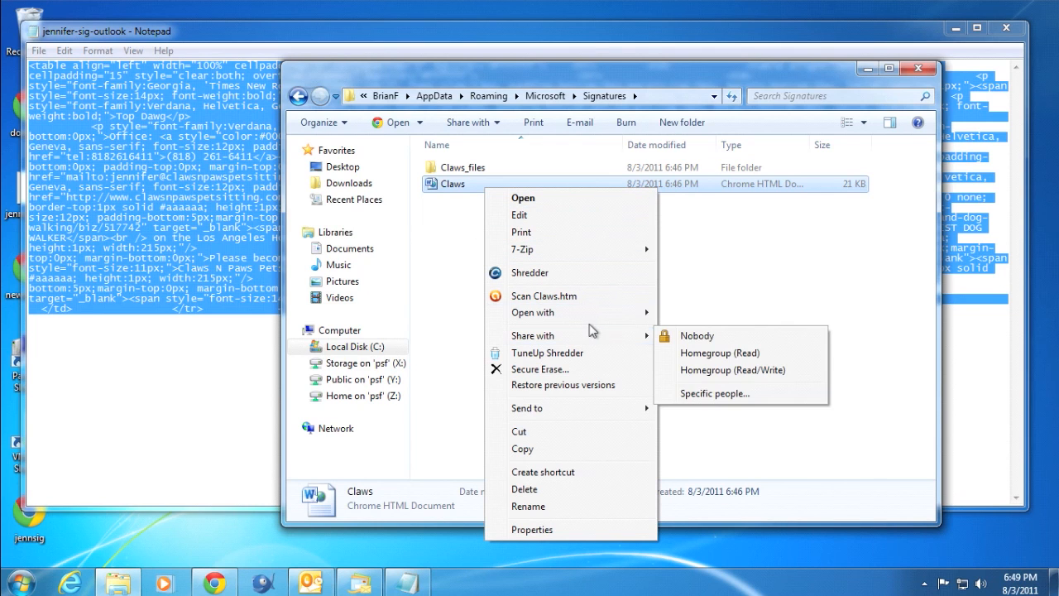
{"action": "mouse_move", "coordinate": [595, 318]}
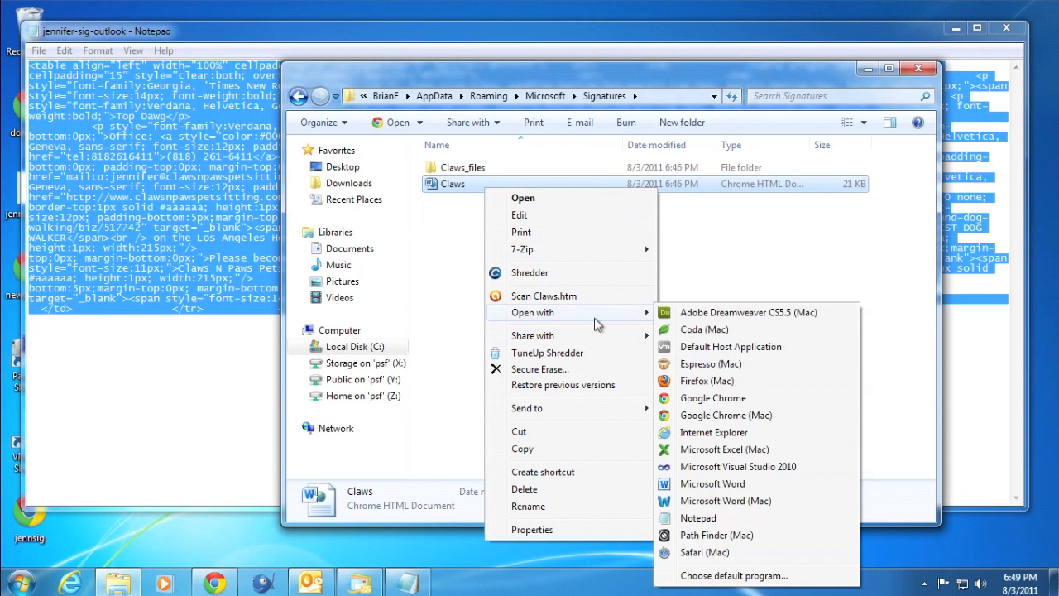
{"action": "left_click", "coordinate": [700, 520]}
Replace all of the Claws file's code with the copied signature HTML, and save the changes while closing it.
{"action": "left_click", "coordinate": [502, 290]}
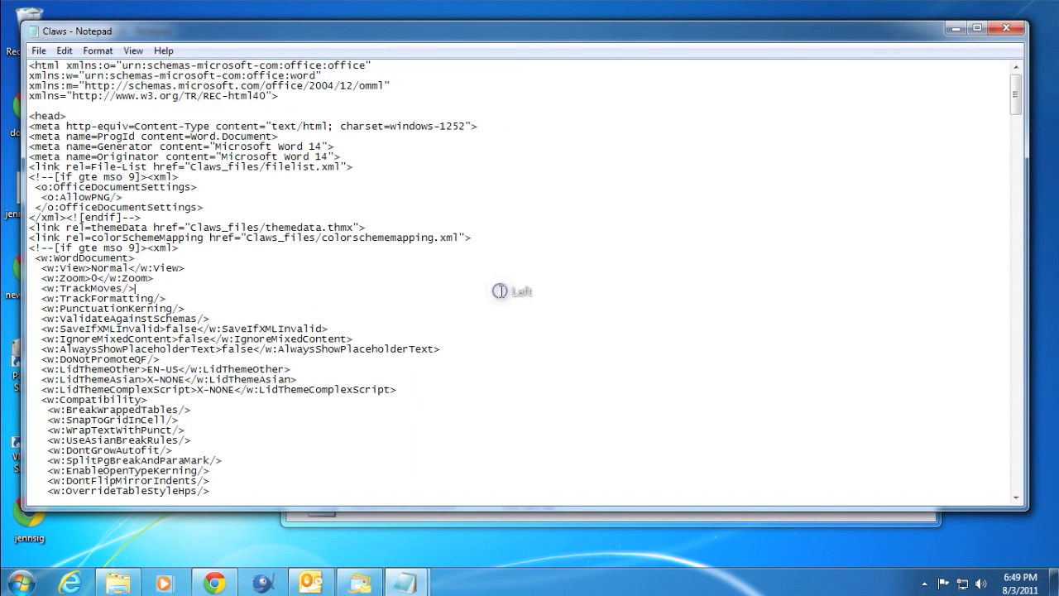
{"action": "key", "text": "ctrl+a"}
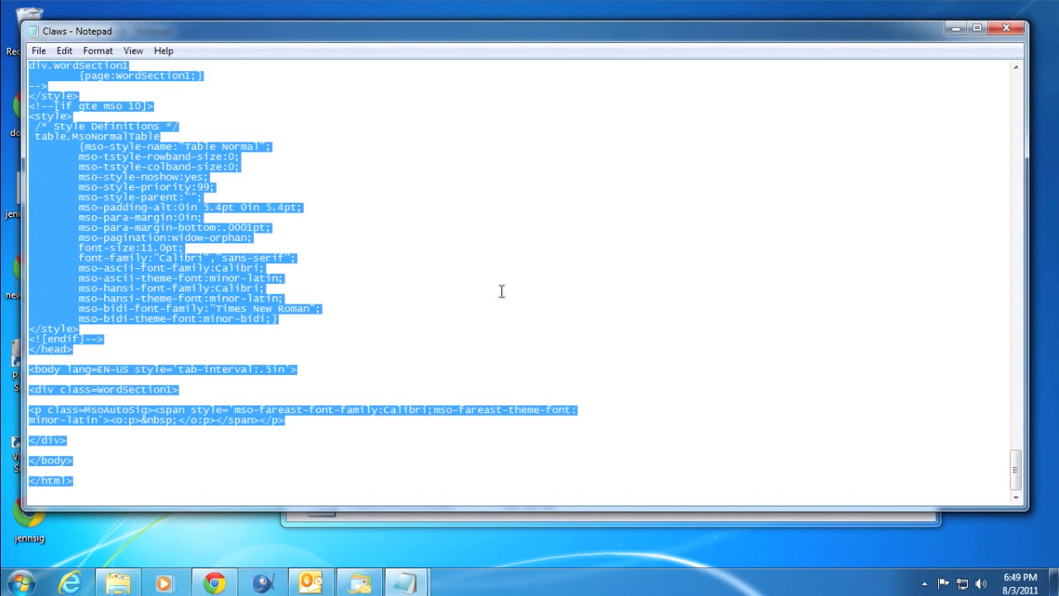
{"action": "key", "text": "Delete"}
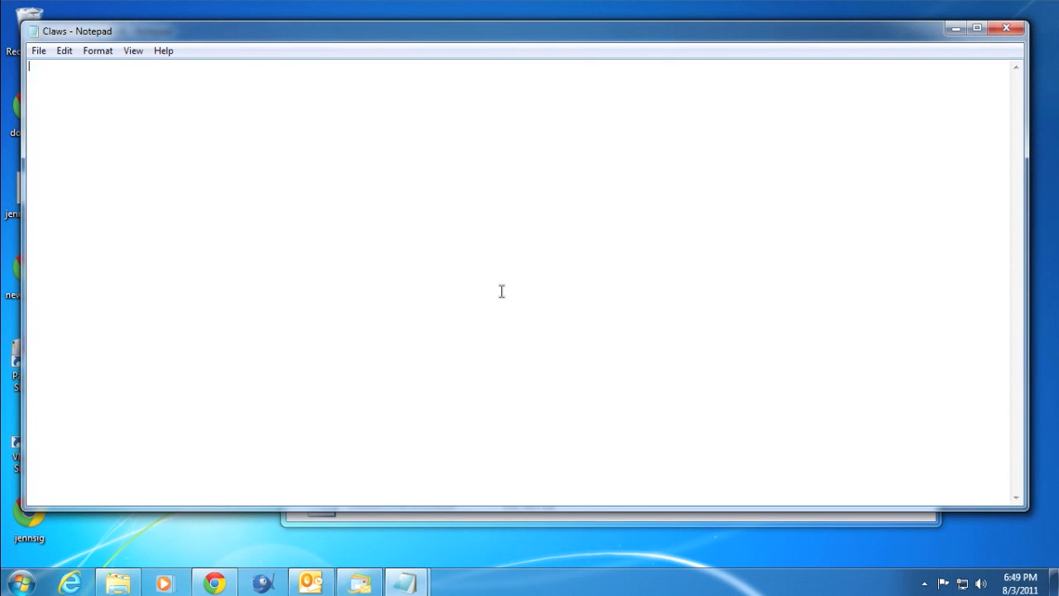
{"action": "key", "text": "ctrl+v"}
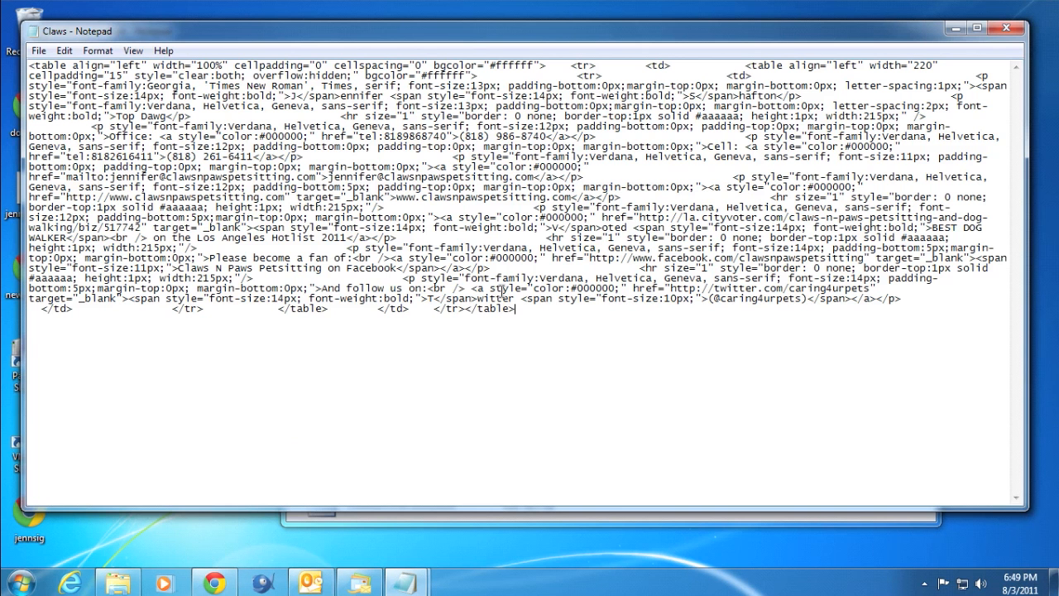
{"action": "left_click", "coordinate": [1006, 28]}
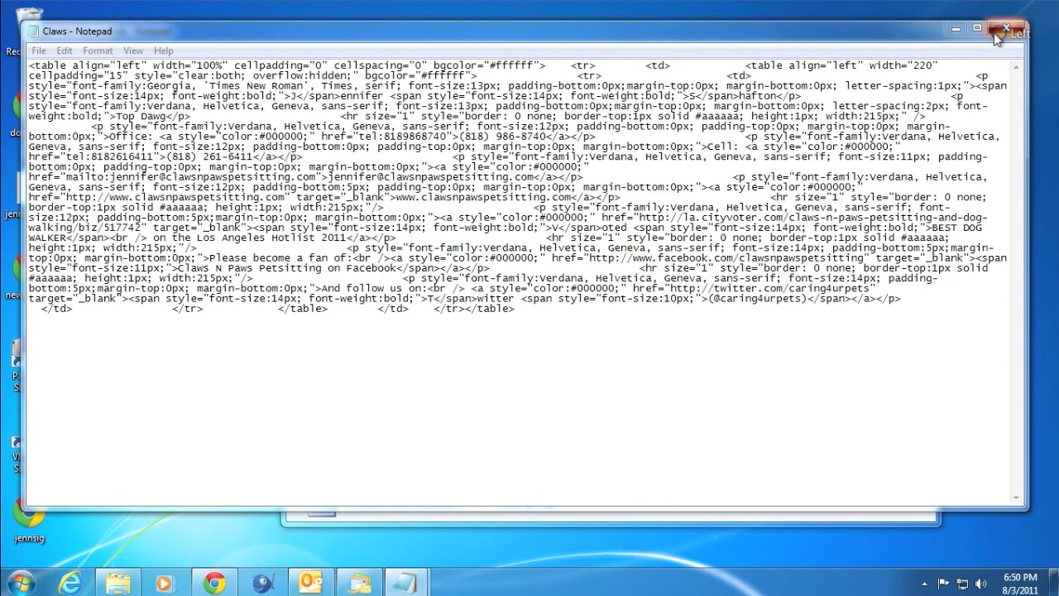
{"action": "left_click", "coordinate": [488, 301]}
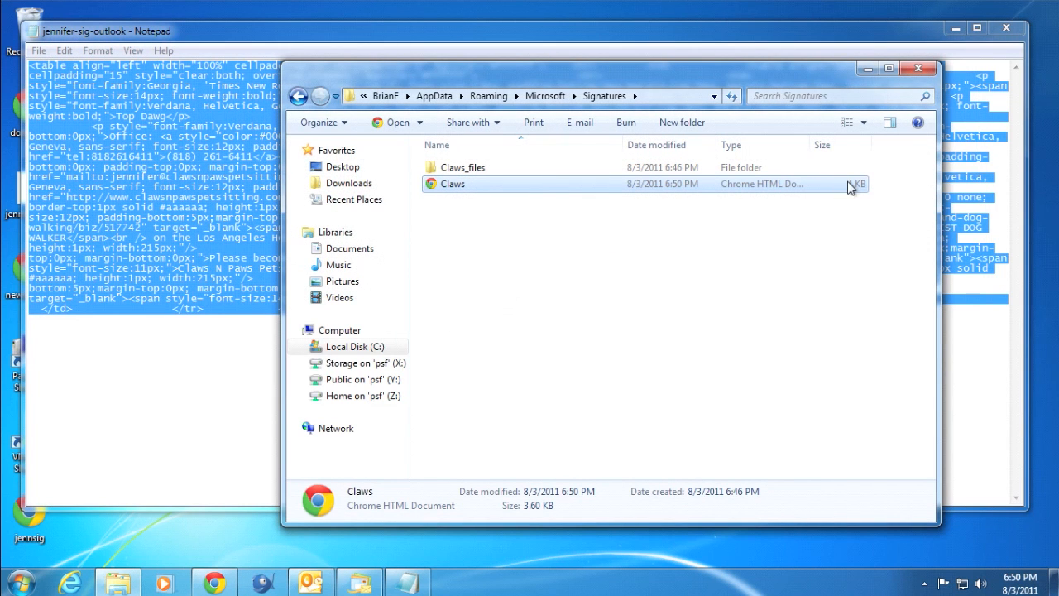
Close the Signatures folder window, switch to Outlook and open the e-mail signature settings from the Mail options.
{"action": "left_click", "coordinate": [919, 66]}
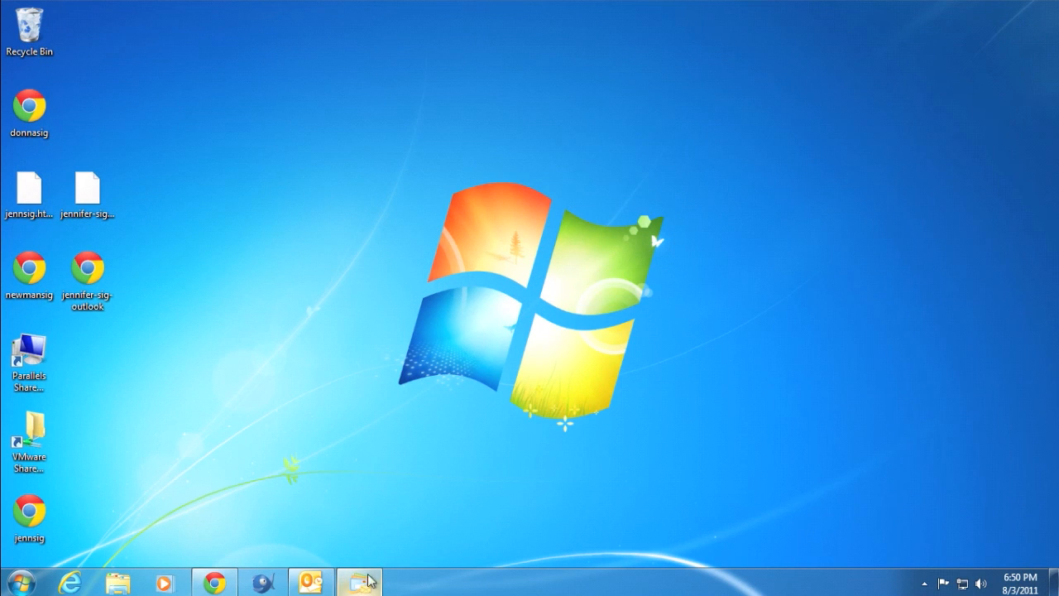
{"action": "left_click", "coordinate": [312, 582]}
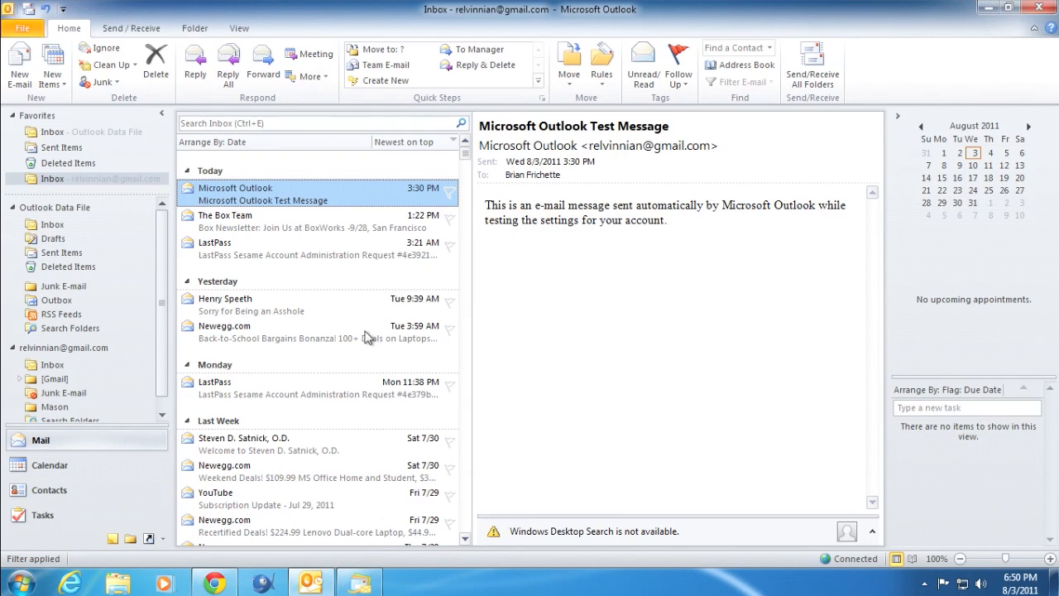
{"action": "left_click", "coordinate": [19, 30]}
{"action": "left_click", "coordinate": [77, 219]}
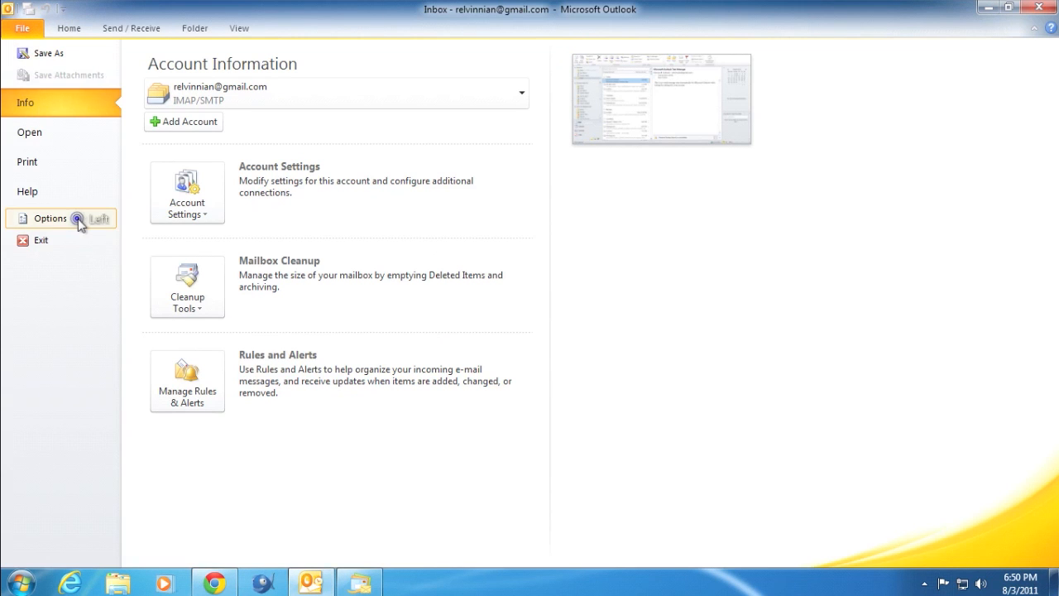
{"action": "left_click", "coordinate": [240, 82]}
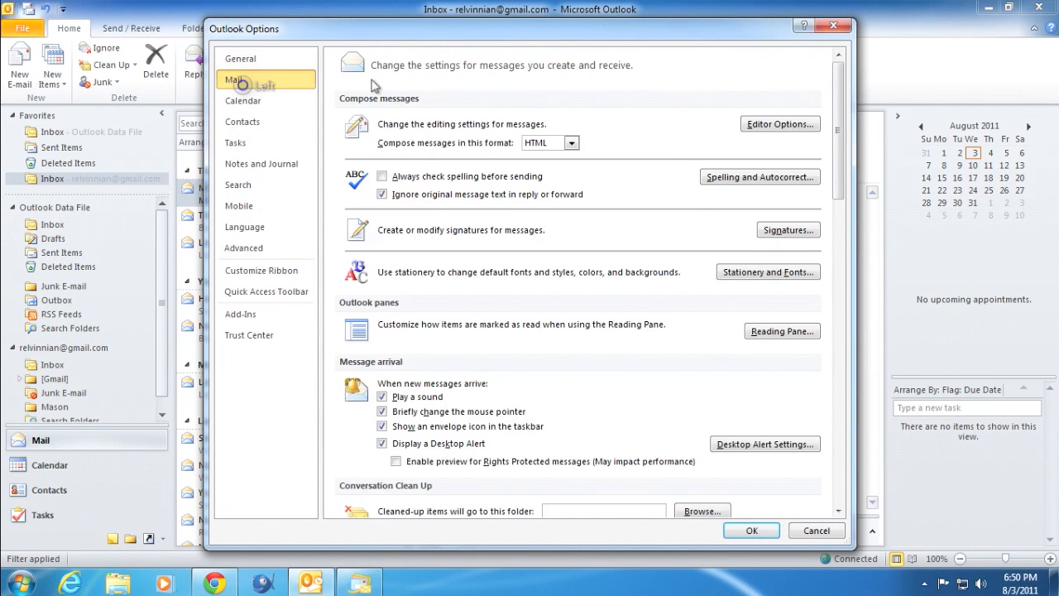
{"action": "left_click", "coordinate": [782, 230]}
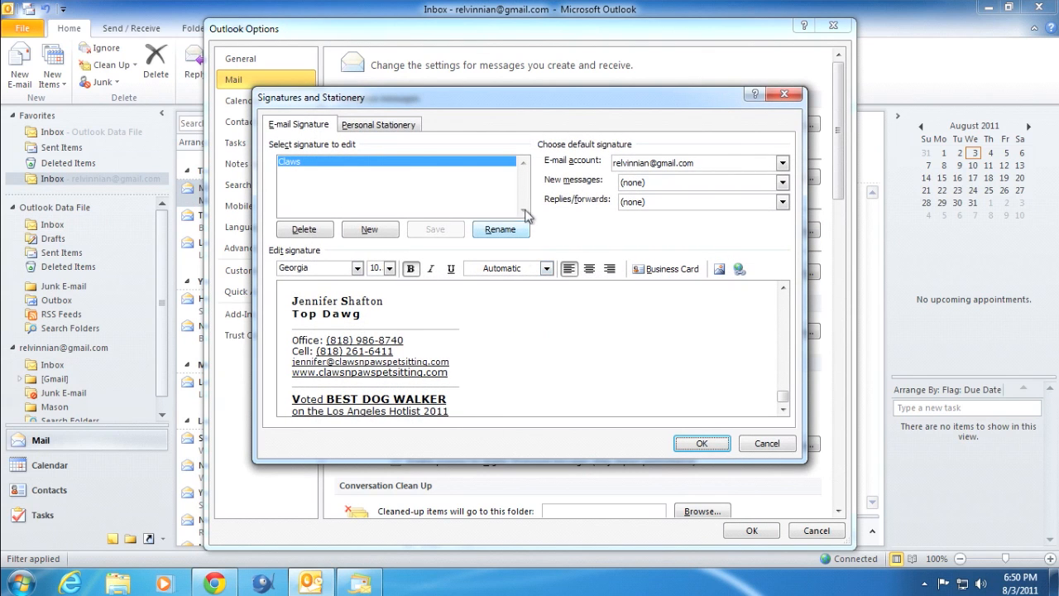
Set Claws as the default signature for both new messages and replies/forwards, and apply the Outlook options.
{"action": "left_click", "coordinate": [781, 184]}
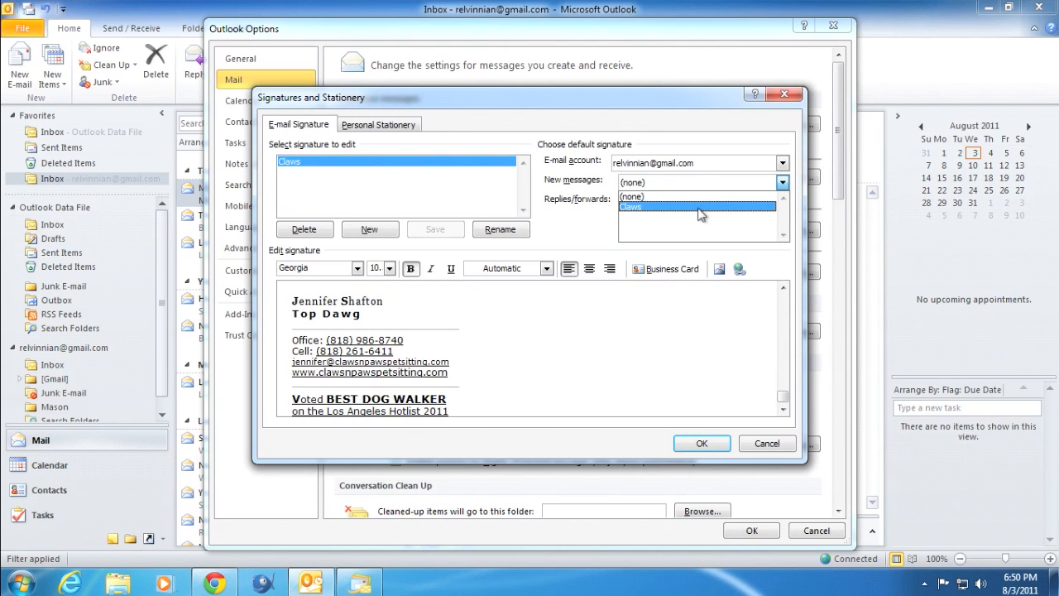
{"action": "left_click", "coordinate": [667, 207]}
{"action": "left_click", "coordinate": [672, 202]}
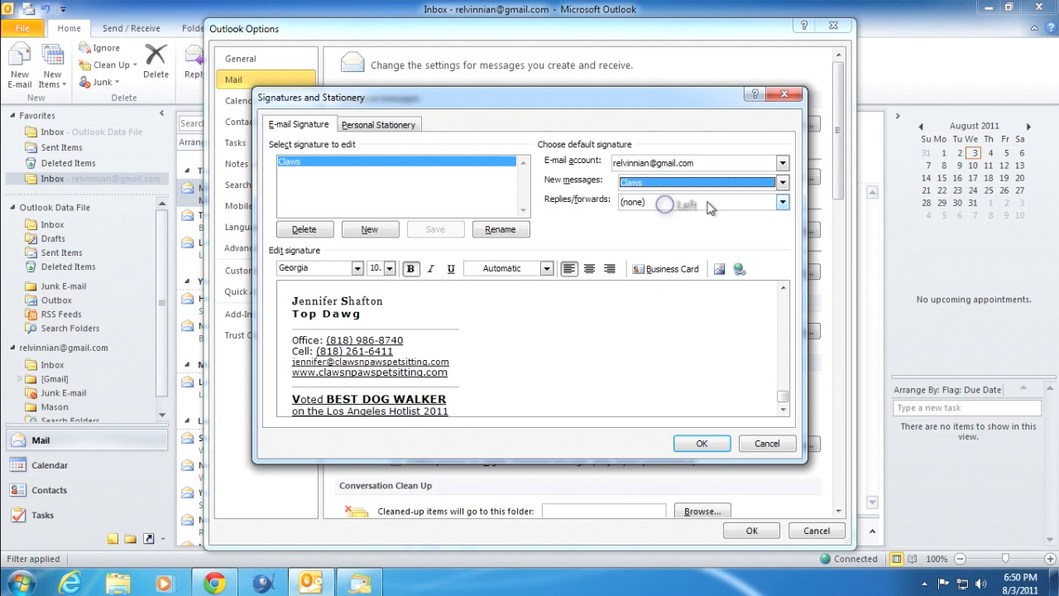
{"action": "left_click", "coordinate": [669, 225]}
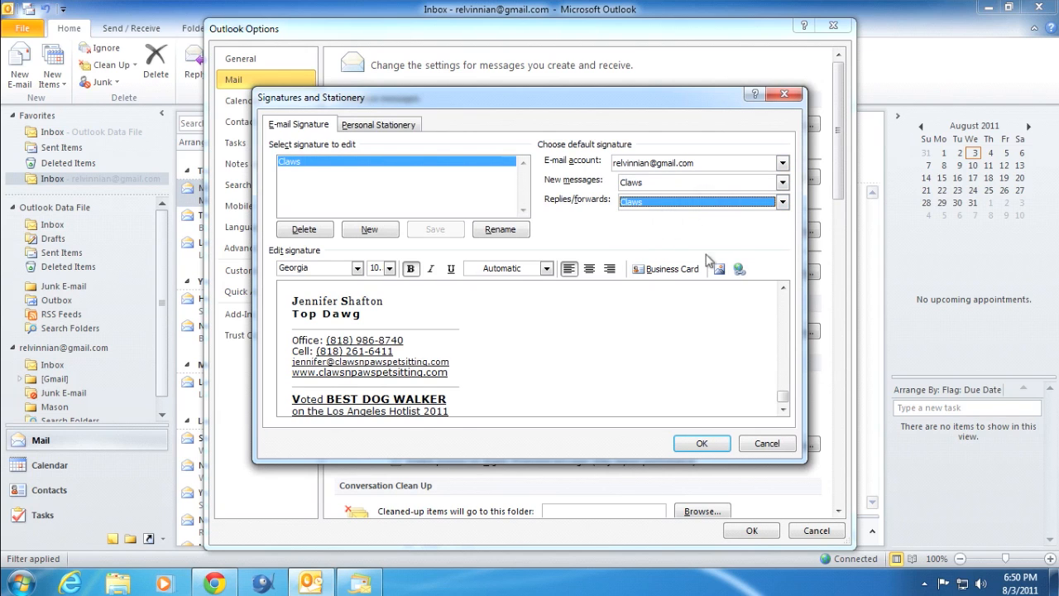
{"action": "left_click", "coordinate": [687, 442]}
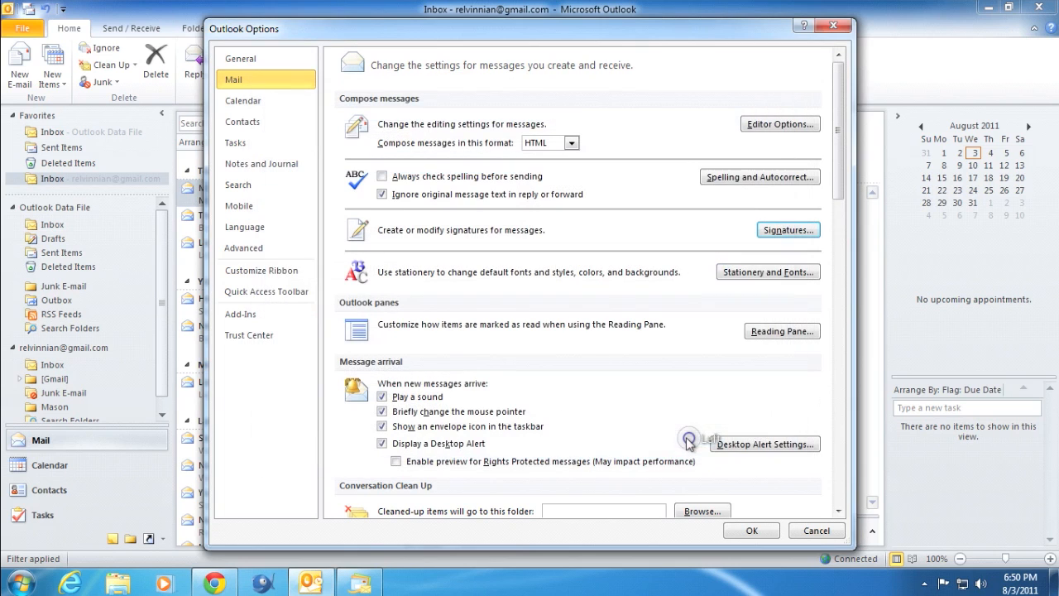
{"action": "left_click", "coordinate": [748, 530]}
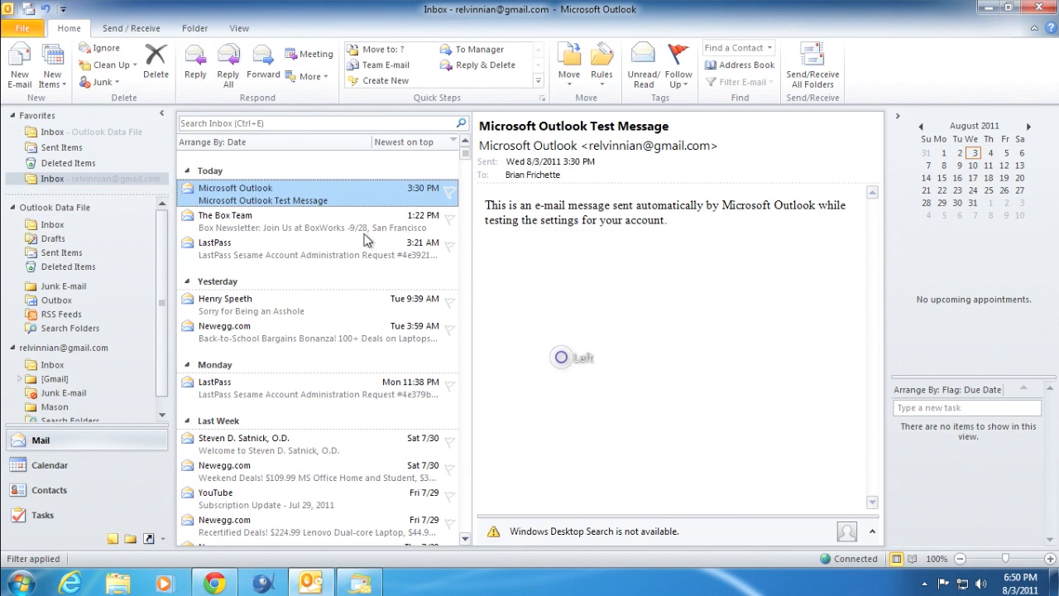
Create a new e-mail message and check the whole Claws signature in its body.
{"action": "left_click", "coordinate": [21, 73]}
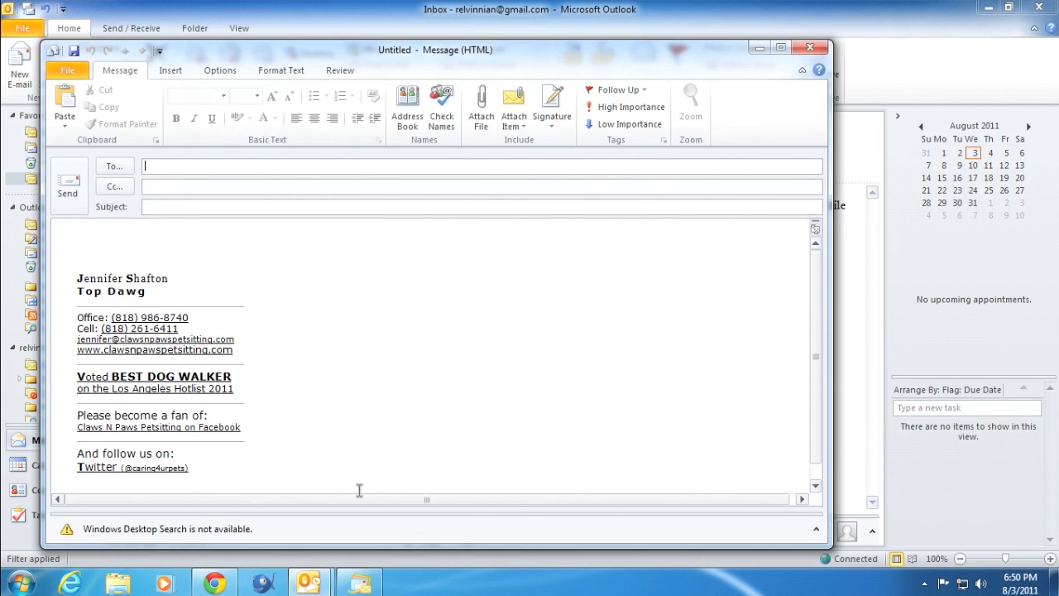
{"action": "scroll", "coordinate": [273, 431], "scroll_direction": "down", "scroll_amount": 1}
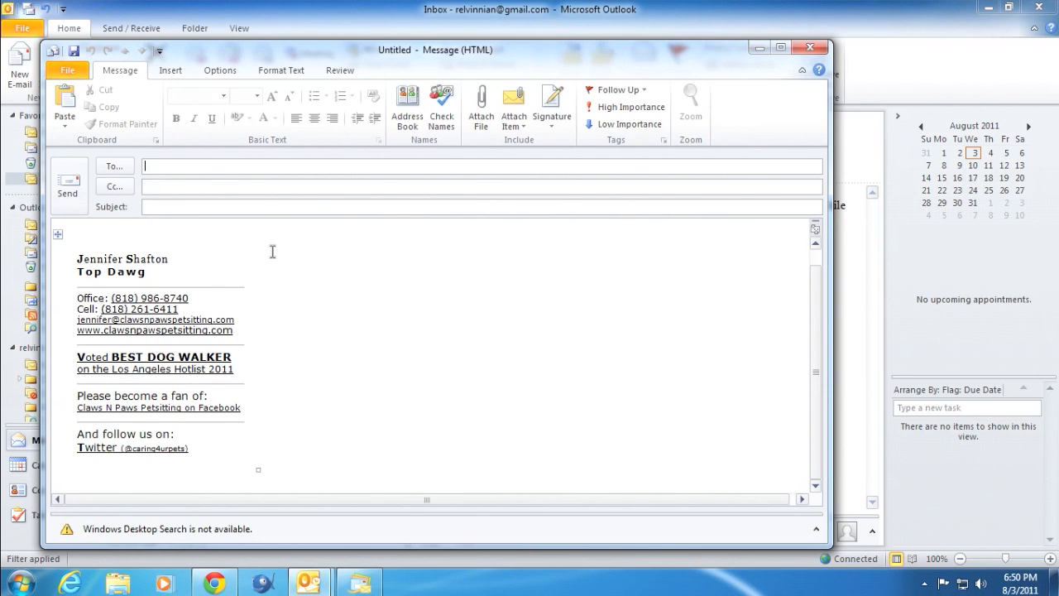
{"action": "scroll", "coordinate": [326, 273], "scroll_direction": "up", "scroll_amount": 1}
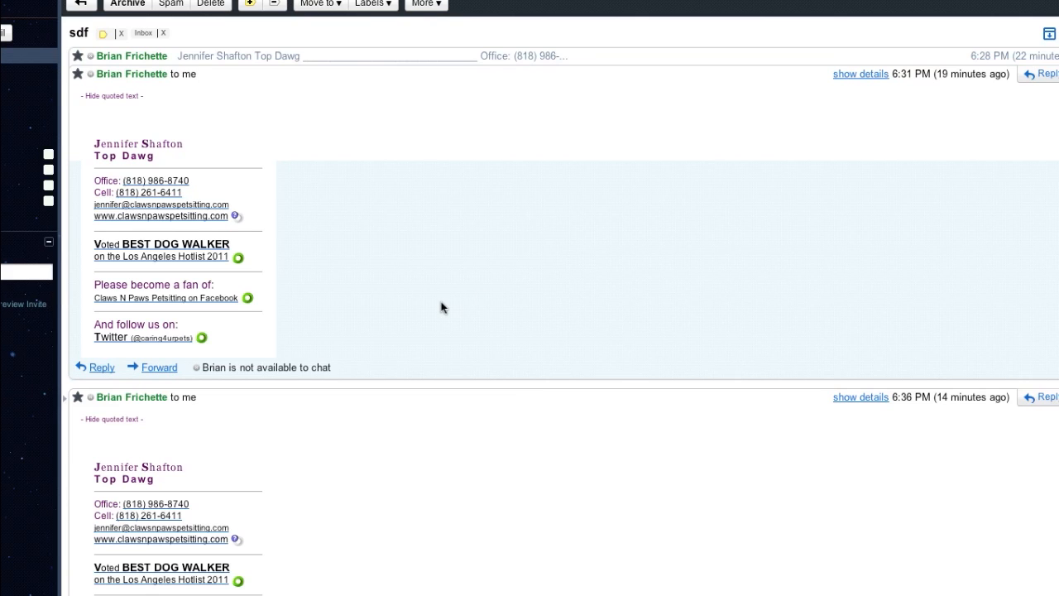
In the Gmail conversation "sdf", examine the signature and its surrounding background in the 6:31 PM test message.
{"action": "scroll", "coordinate": [437, 320], "scroll_direction": "down", "scroll_amount": 1}
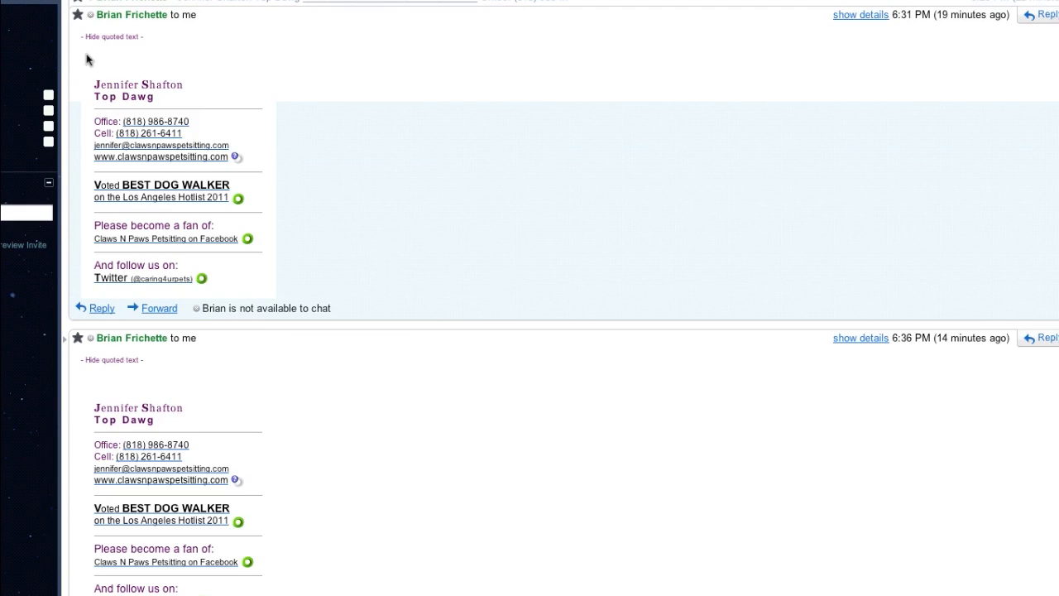
{"action": "mouse_move", "coordinate": [83, 54]}
{"action": "left_mouse_down"}
{"action": "mouse_move", "coordinate": [309, 149]}
{"action": "mouse_move", "coordinate": [390, 213]}
{"action": "left_mouse_up"}
{"action": "left_click", "coordinate": [391, 212]}
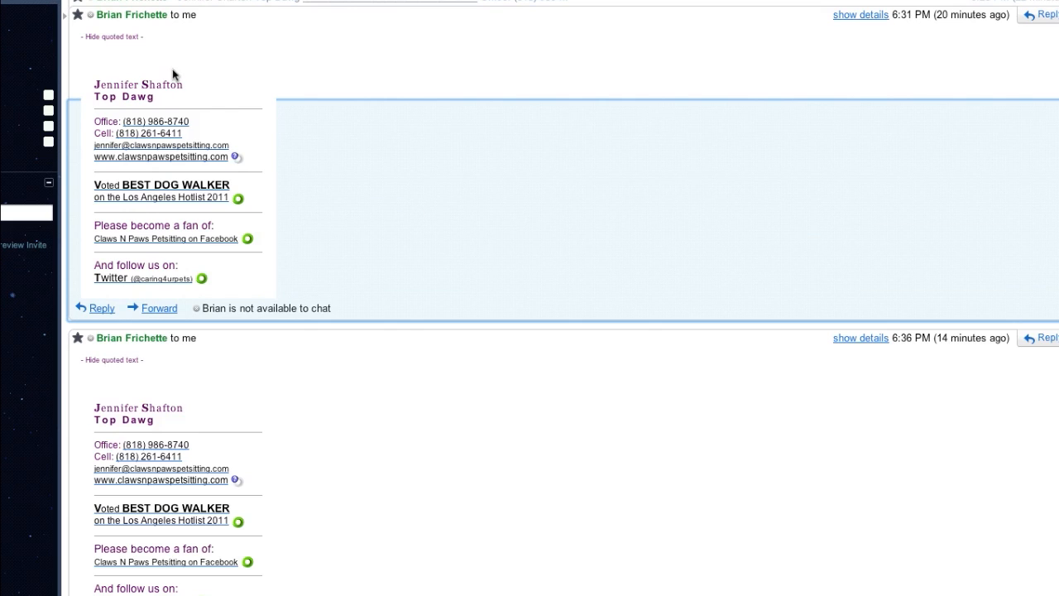
{"action": "left_click_drag", "start_coordinate": [165, 99], "coordinate": [105, 68]}
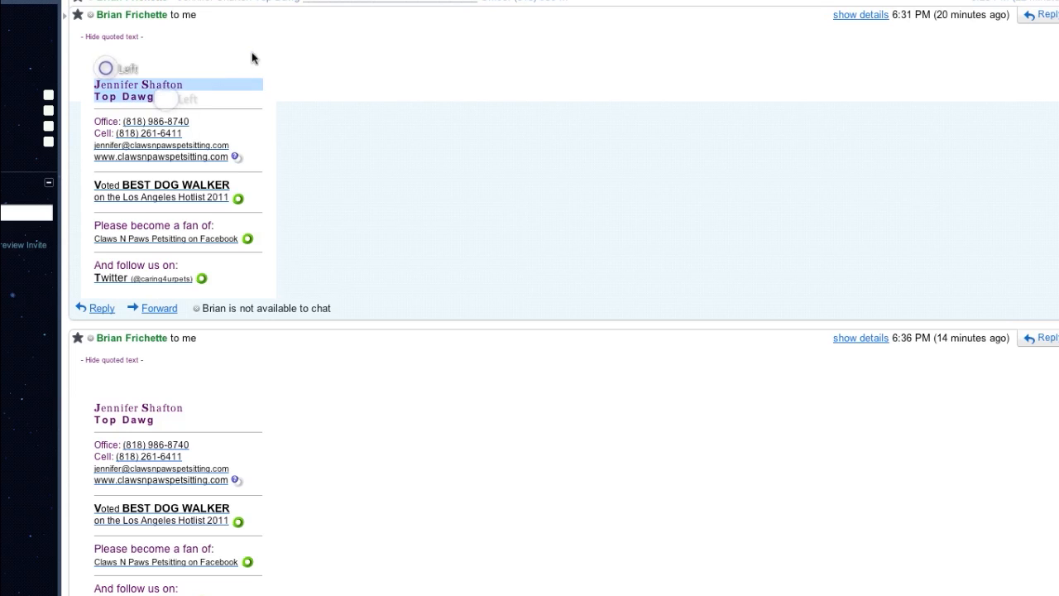
{"action": "left_click", "coordinate": [253, 52]}
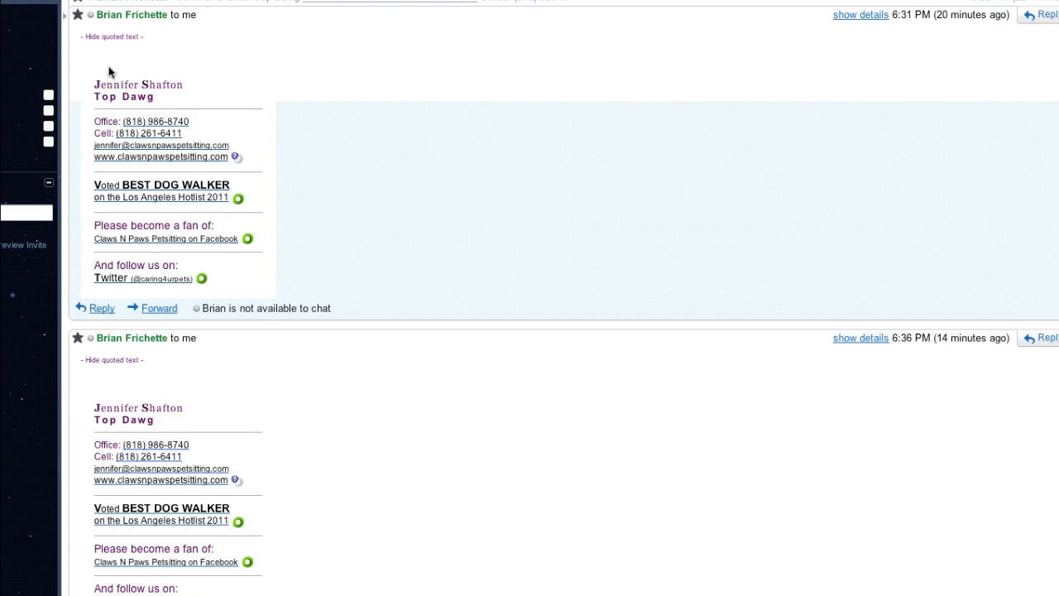
{"action": "left_click_drag", "start_coordinate": [93, 69], "coordinate": [308, 163]}
{"action": "left_click", "coordinate": [433, 220]}
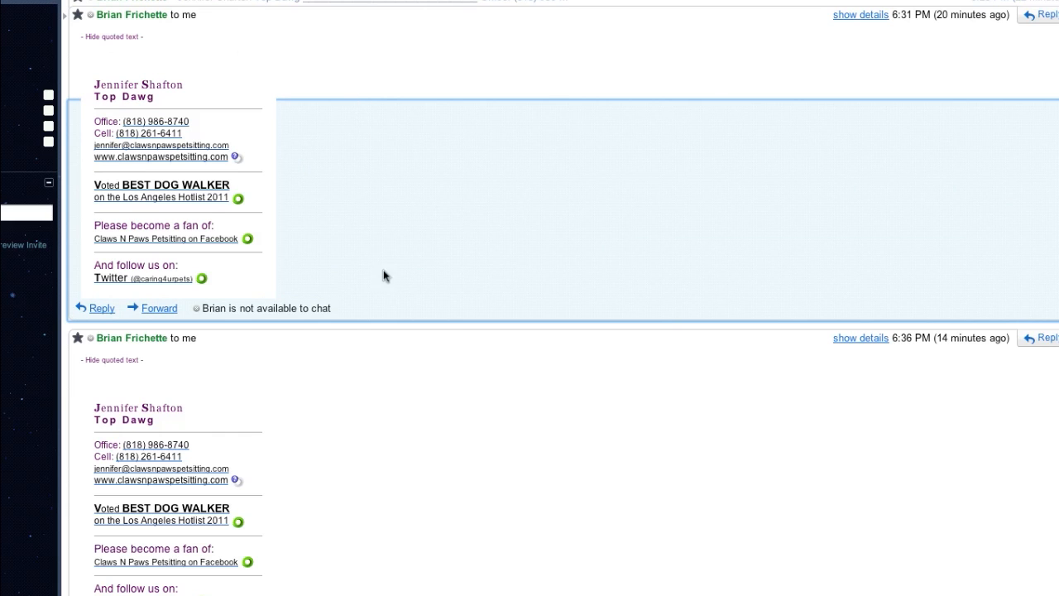
Compare the 6:31 PM and 6:36 PM test messages, examining the blank space below the signature in the 6:36 PM one.
{"action": "scroll", "coordinate": [345, 181], "scroll_direction": "down", "scroll_amount": 1}
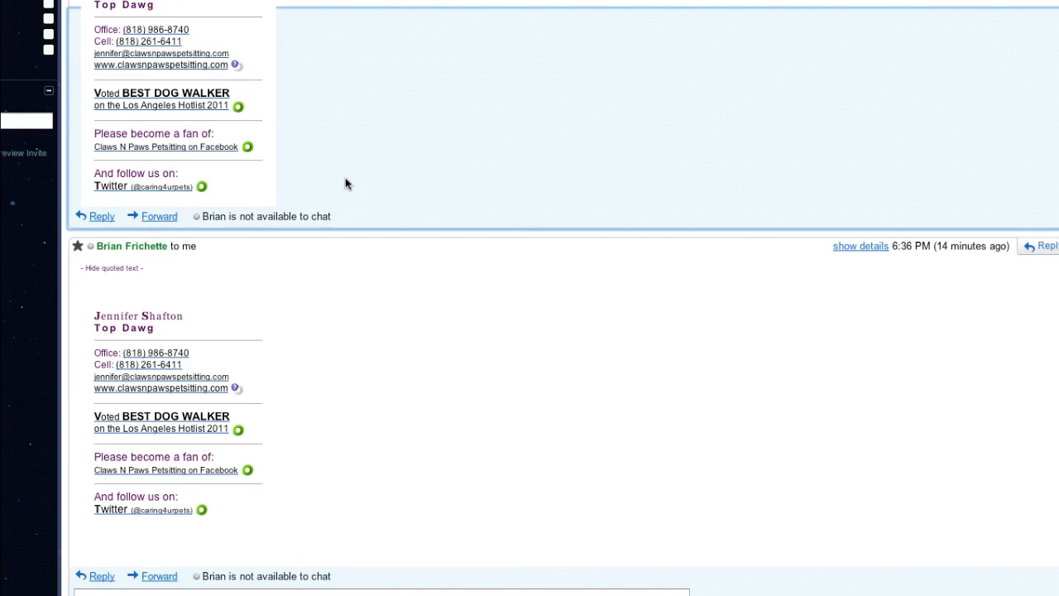
{"action": "scroll", "coordinate": [347, 182], "scroll_direction": "up", "scroll_amount": 2}
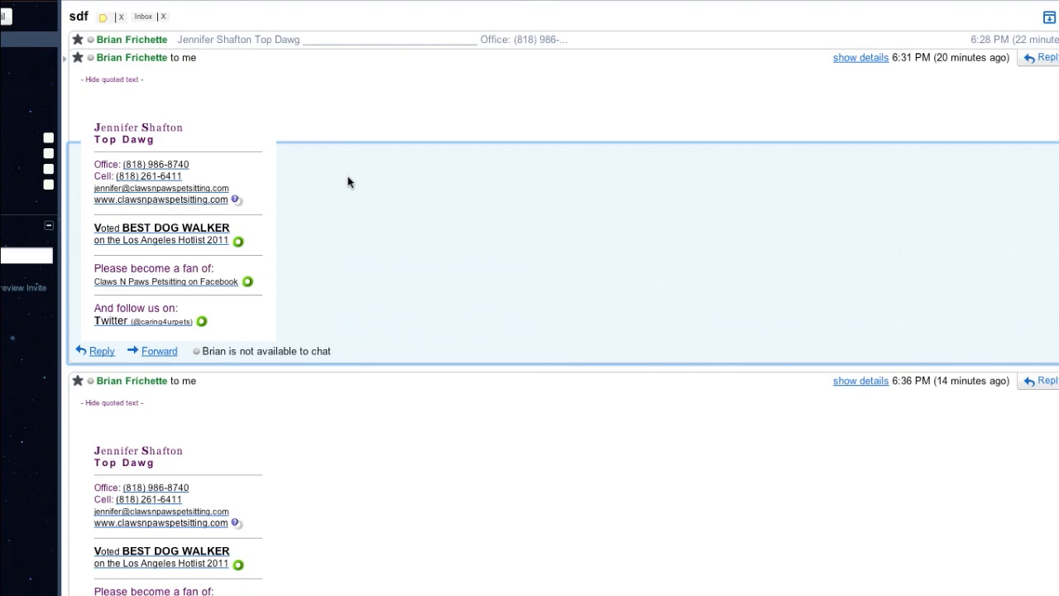
{"action": "scroll", "coordinate": [346, 183], "scroll_direction": "down", "scroll_amount": 2}
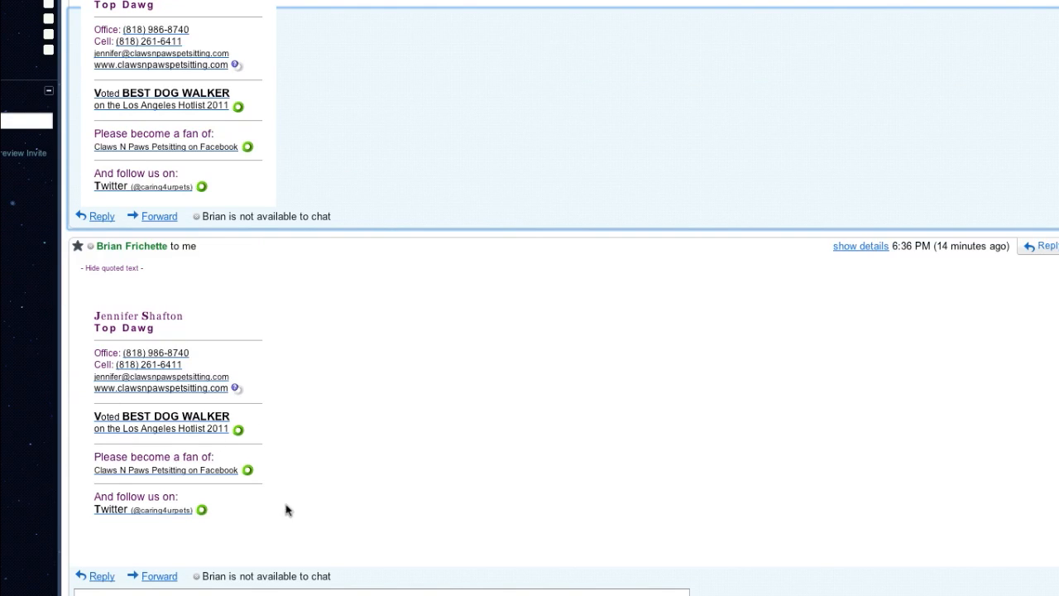
{"action": "scroll", "coordinate": [315, 496], "scroll_direction": "up", "scroll_amount": 2}
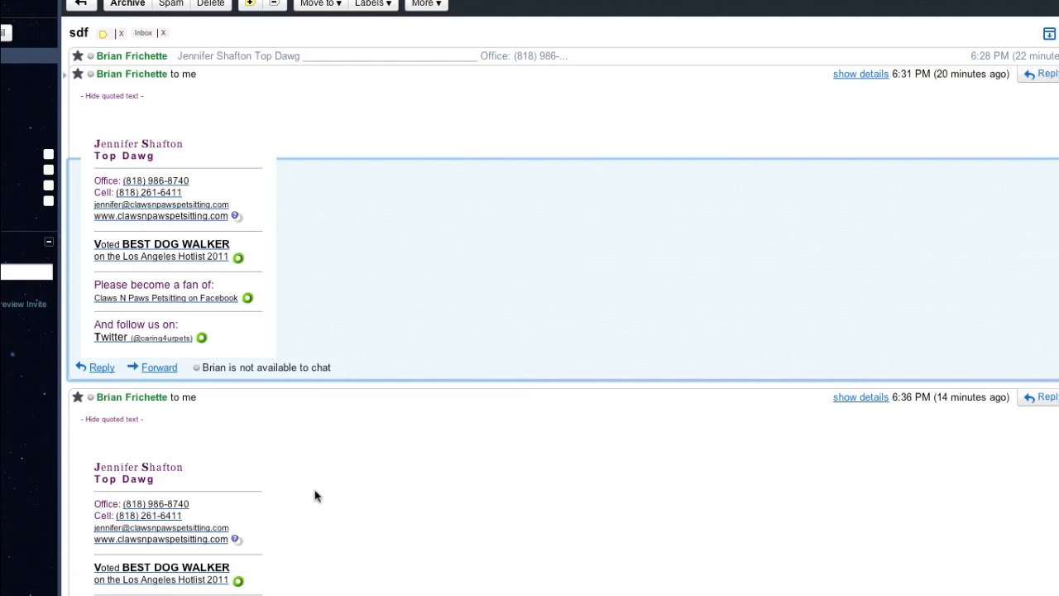
{"action": "scroll", "coordinate": [316, 491], "scroll_direction": "down", "scroll_amount": 2}
{"action": "left_click_drag", "start_coordinate": [212, 530], "coordinate": [137, 537]}
{"action": "left_click", "coordinate": [116, 536]}
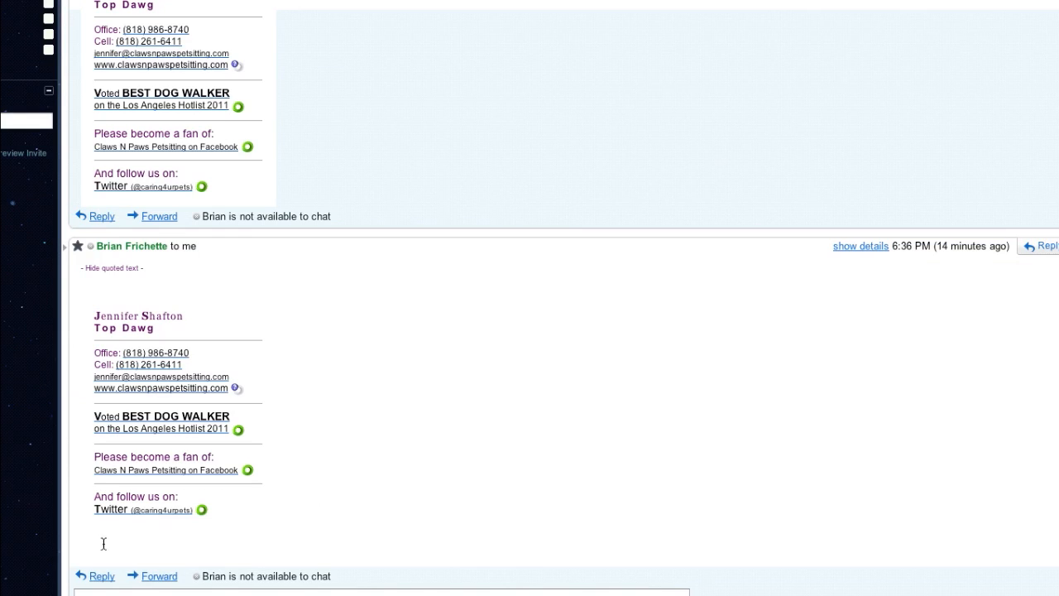
{"action": "left_click", "coordinate": [98, 543]}
{"action": "left_click", "coordinate": [180, 541]}
{"action": "scroll", "coordinate": [322, 497], "scroll_direction": "up", "scroll_amount": 2}
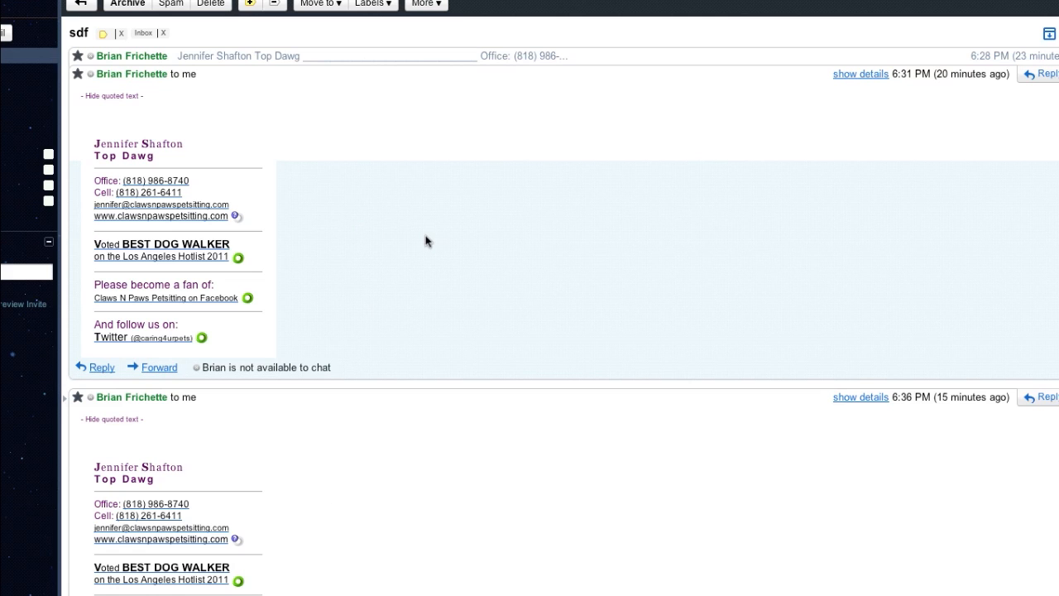
Switch back to Outlook and close the untitled test message.
{"action": "key", "text": "ctrl+Up"}
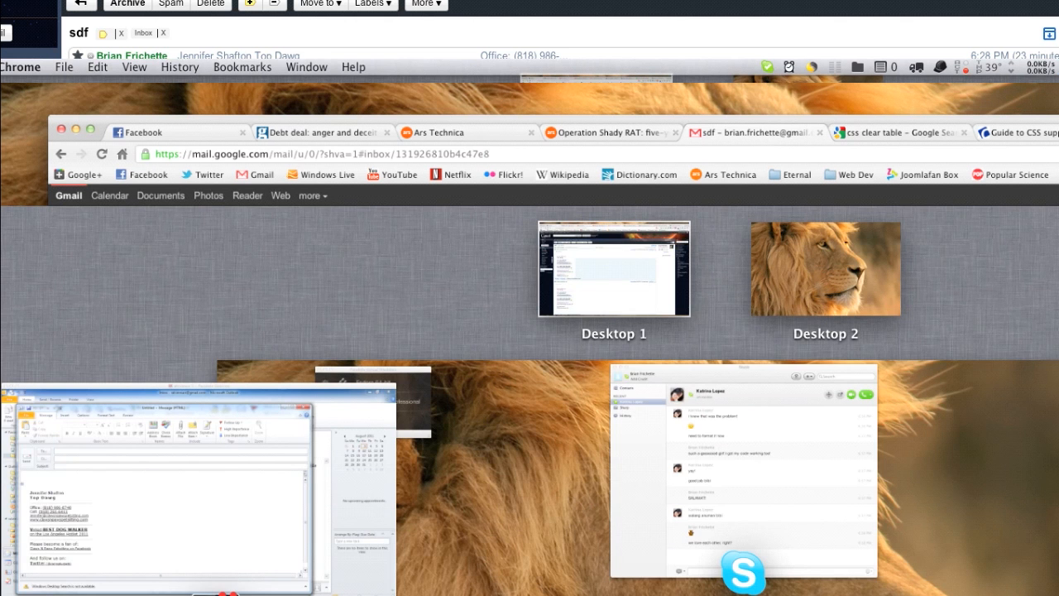
{"action": "left_click", "coordinate": [224, 492]}
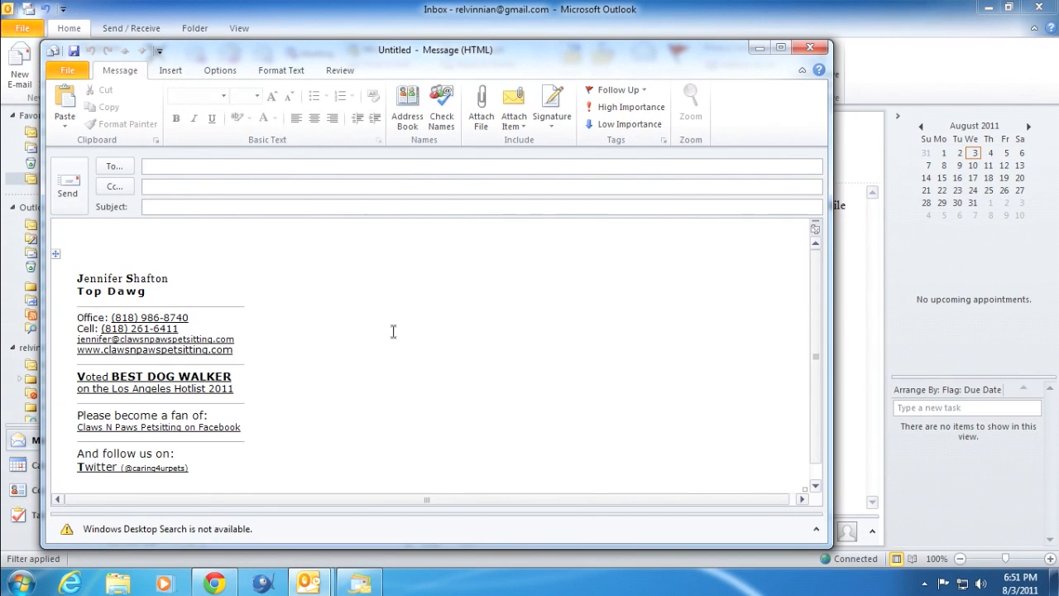
{"action": "left_click", "coordinate": [799, 45]}
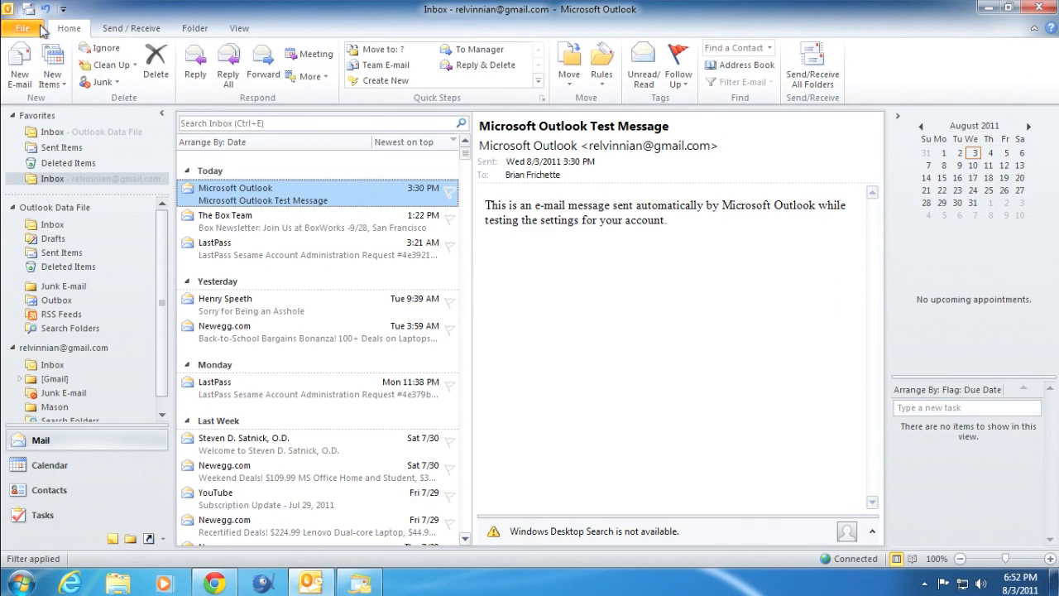